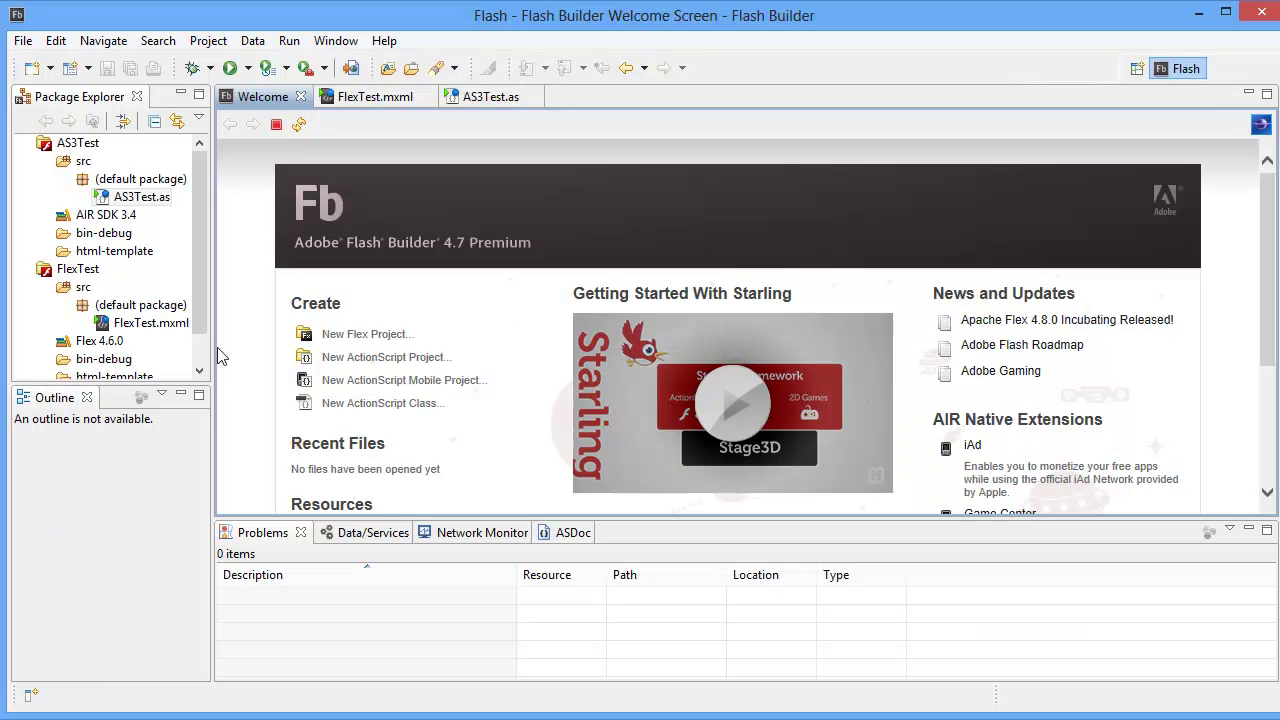
# Enlarge the Package Explorer so AS3Test and FlexTest list fully down to libs
pyautogui.moveTo(211, 347); pyautogui.dragTo(272, 351)
pyautogui.moveTo(198, 383); pyautogui.dragTo(198, 470)
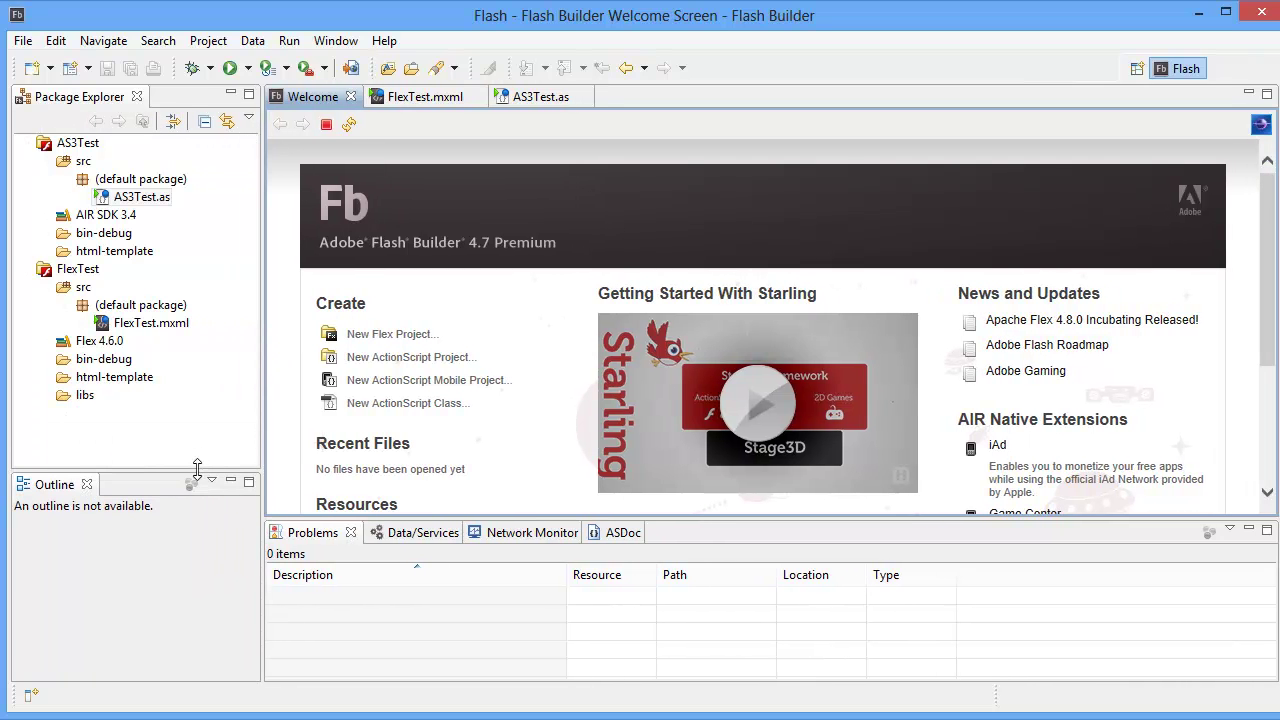
pyautogui.click(84, 180)
pyautogui.click(72, 145)
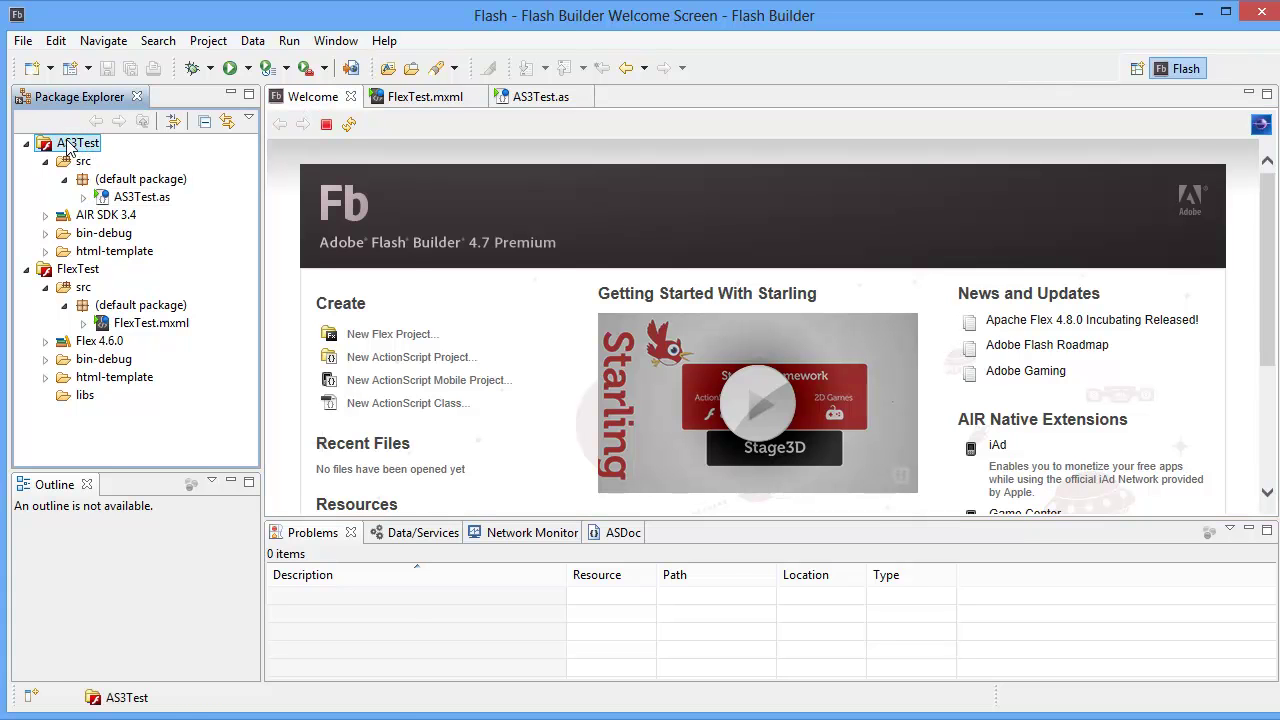
pyautogui.rightClick(70, 148)
pyautogui.click(175, 716)
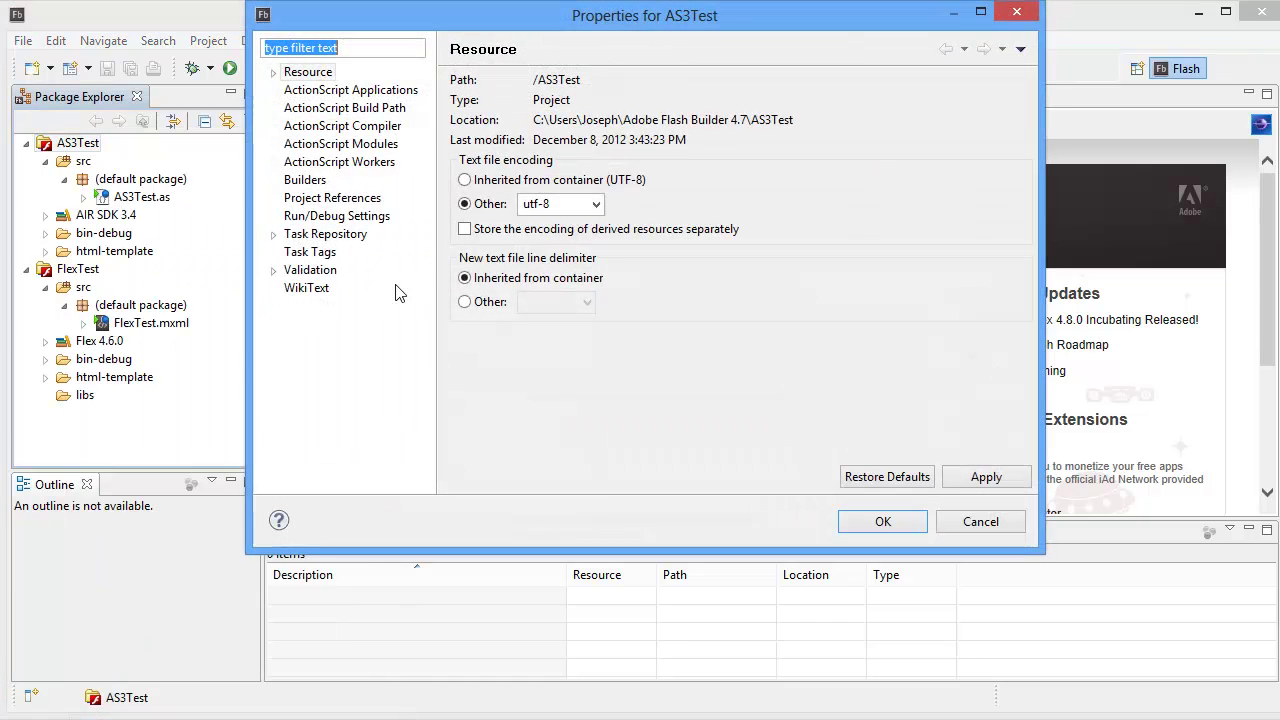
pyautogui.moveTo(428, 15); pyautogui.dragTo(408, 69)
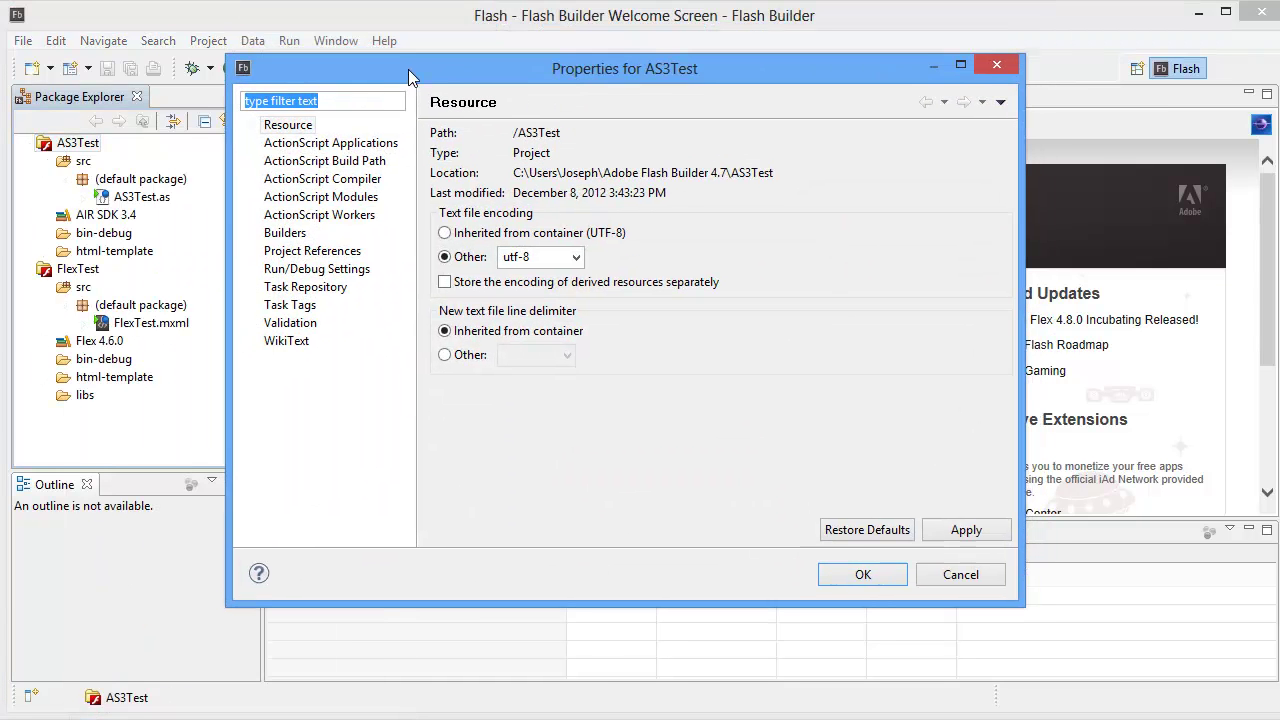
pyautogui.click(340, 185)
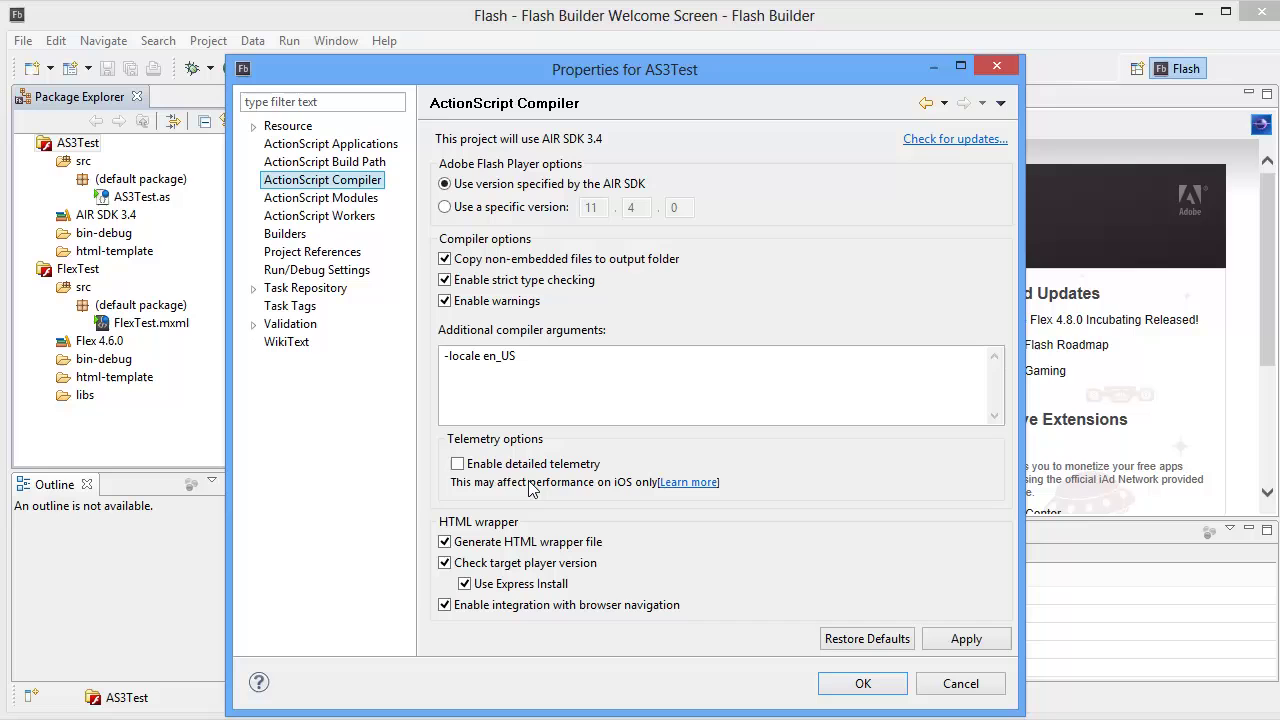
pyautogui.click(458, 465)
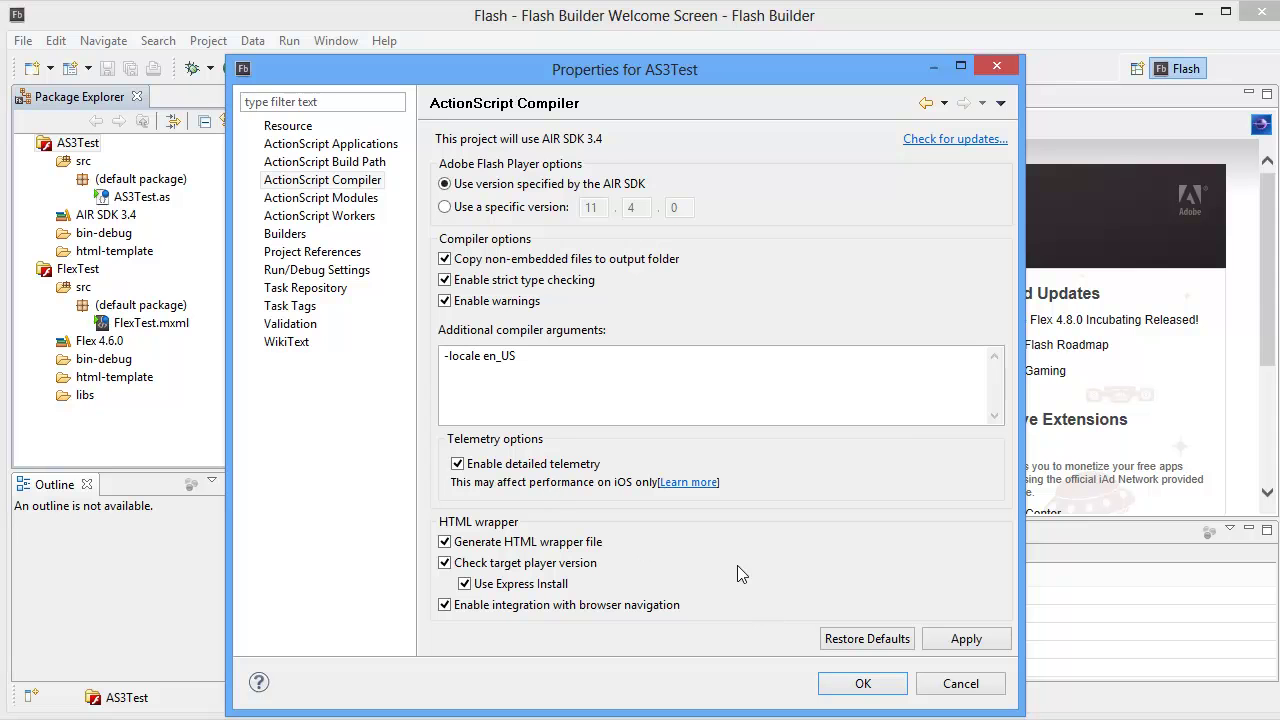
pyautogui.click(961, 684)
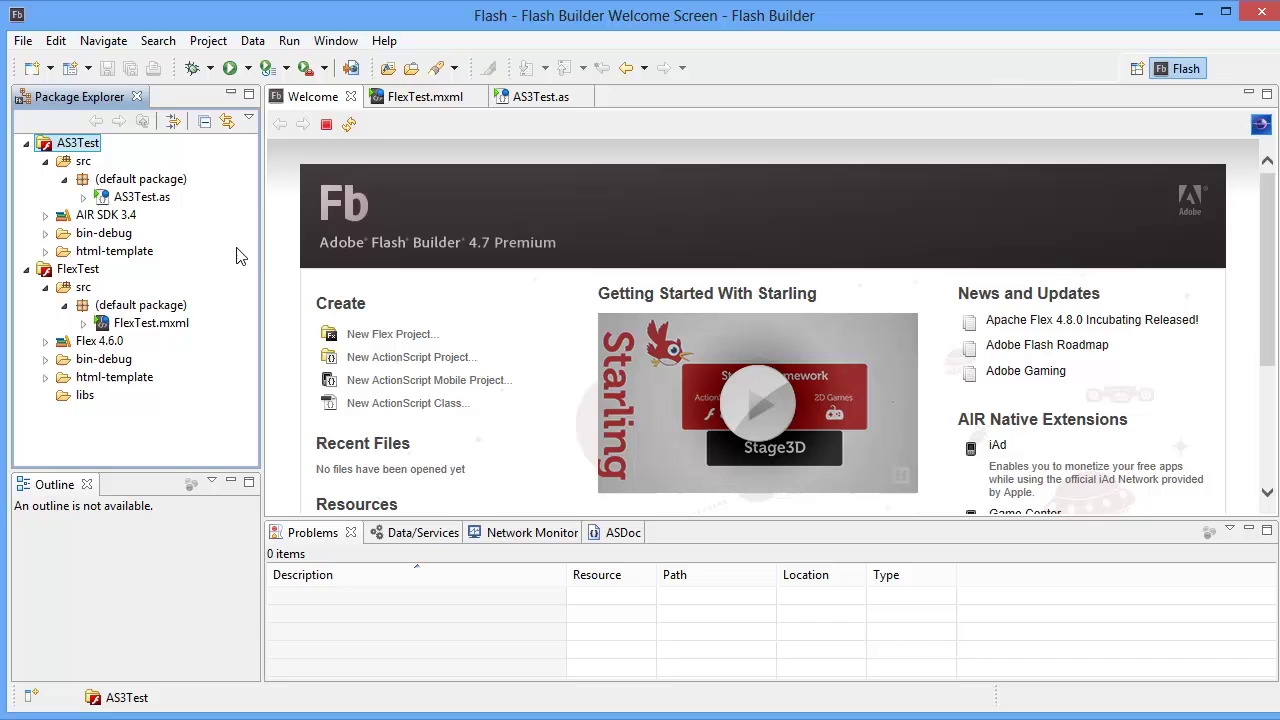
pyautogui.click(80, 270)
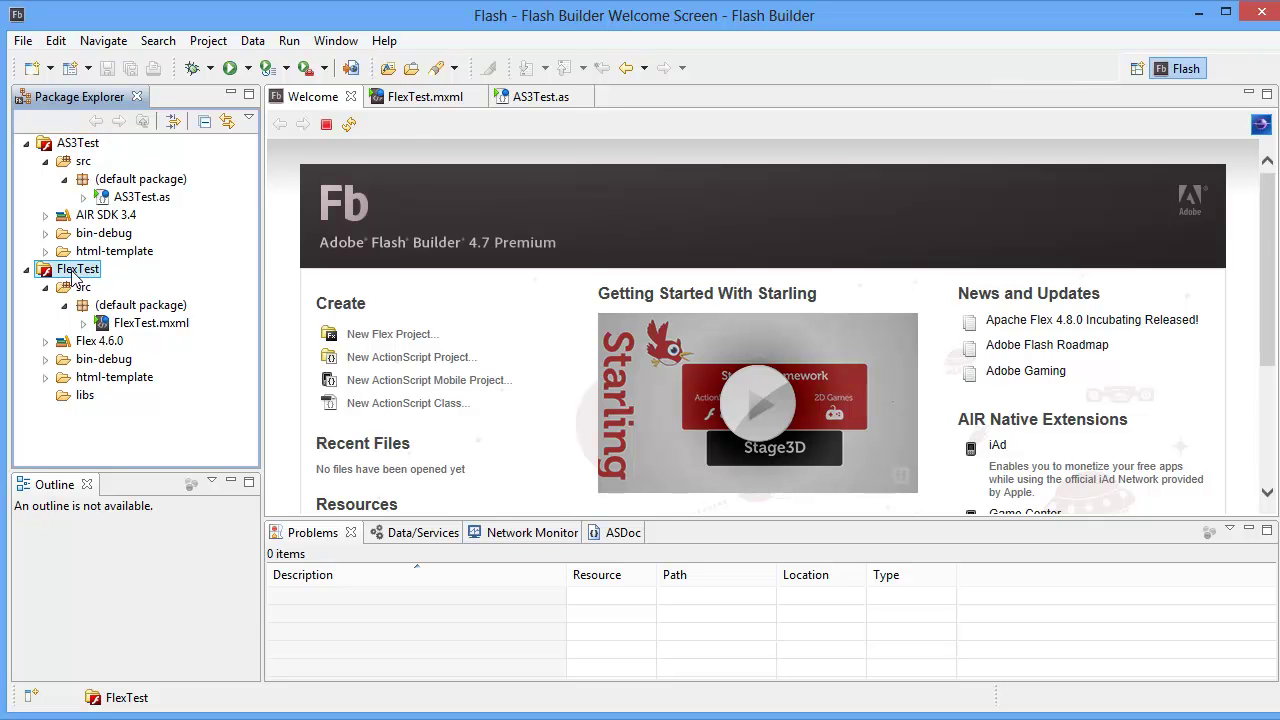
pyautogui.rightClick(75, 277)
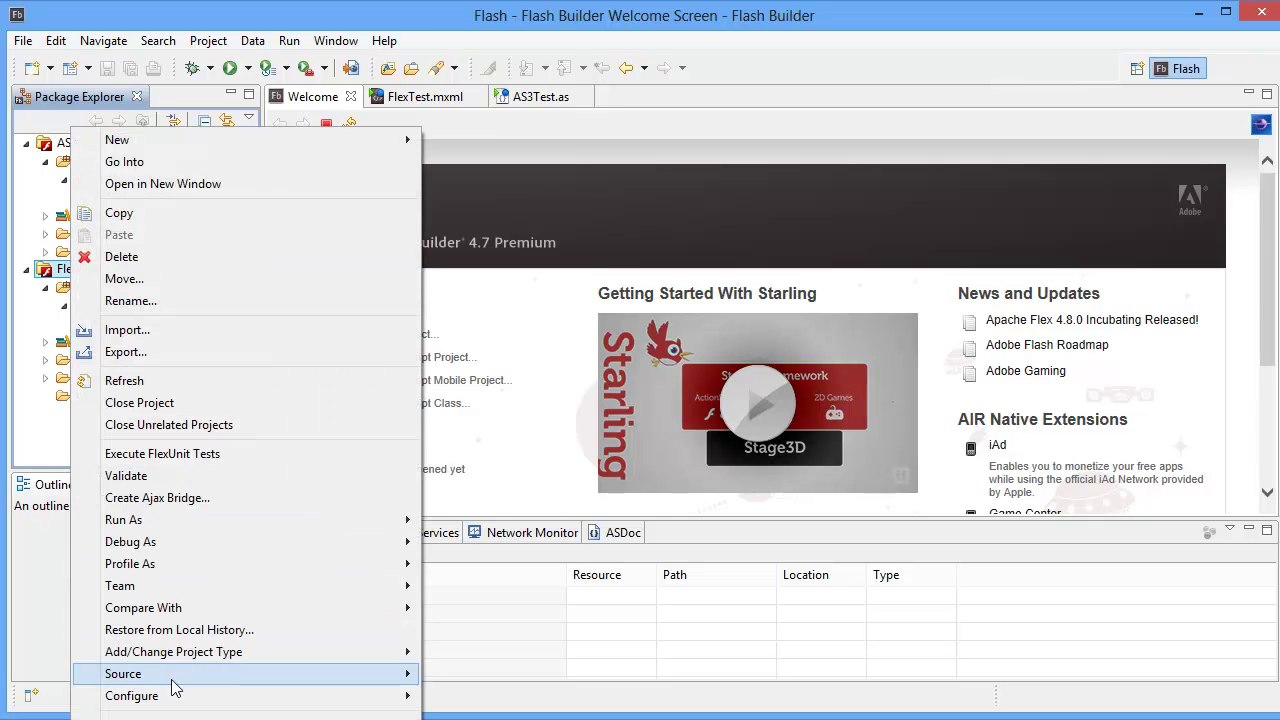
pyautogui.click(171, 714)
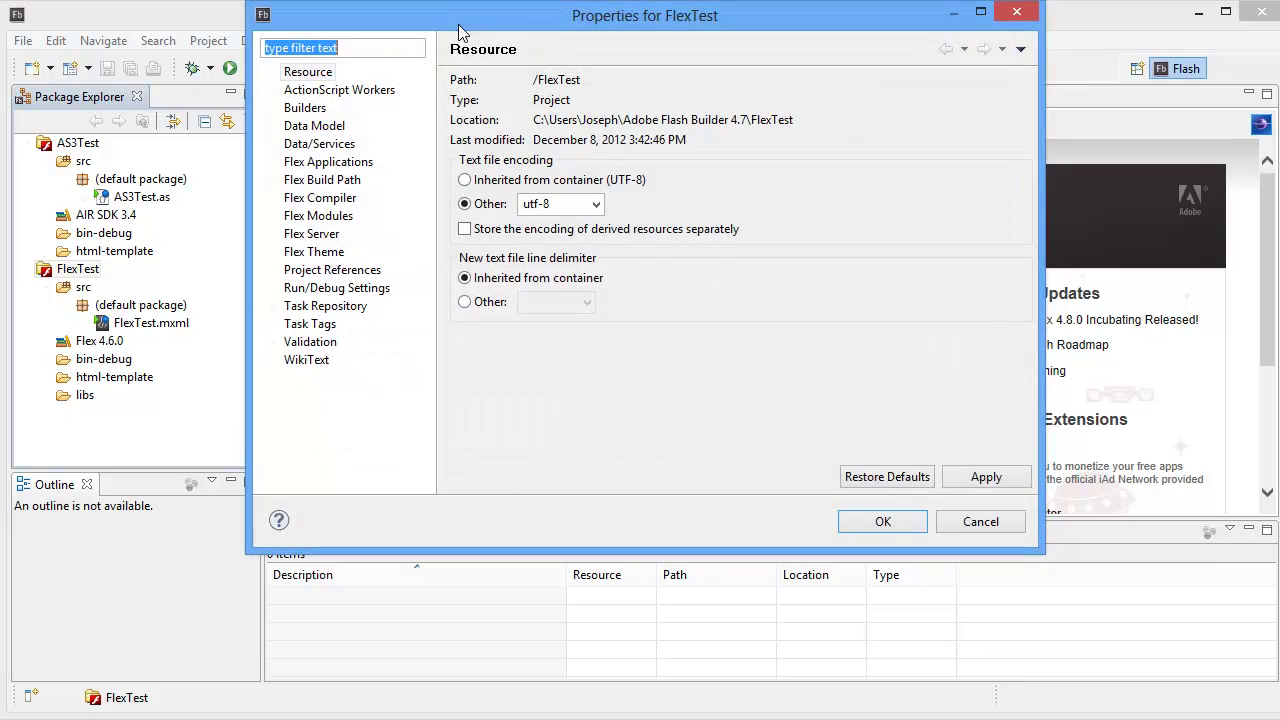
pyautogui.moveTo(457, 29); pyautogui.dragTo(460, 129)
pyautogui.click(343, 298)
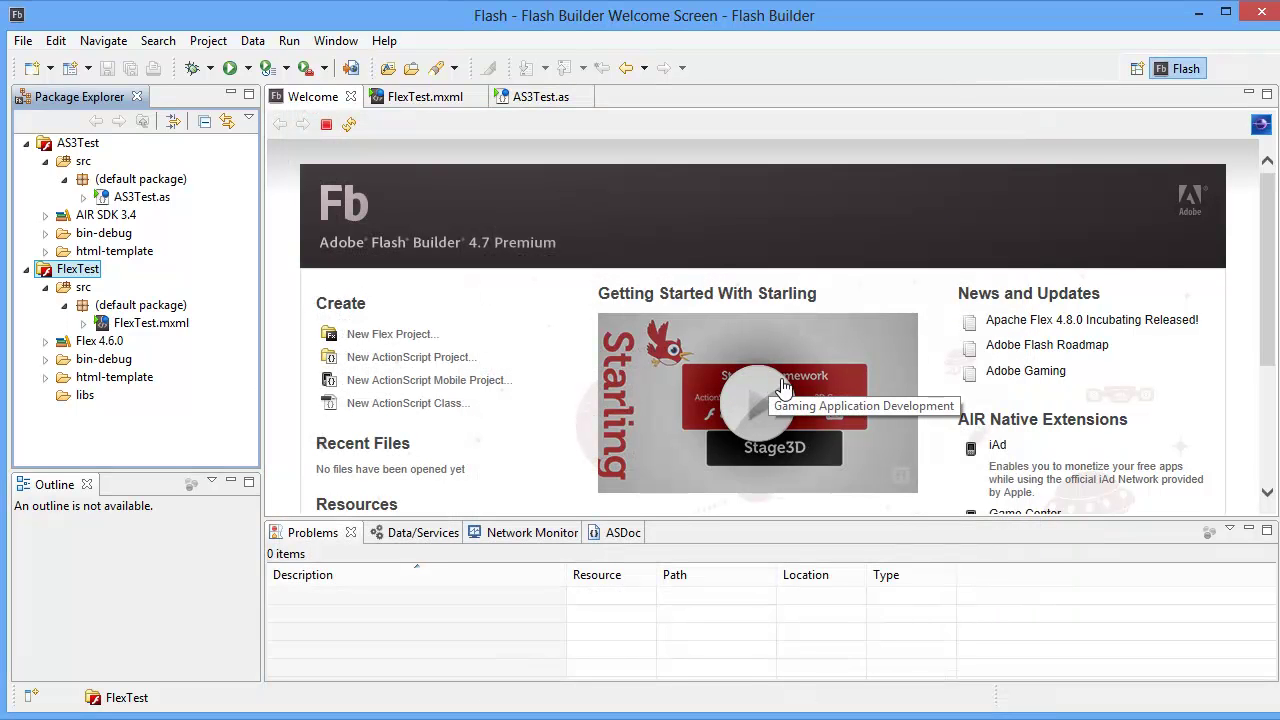
# Minimize Flash Builder and cancel test.fla's Publish Settings in Flash Professional without changes
pyautogui.click(1194, 14)
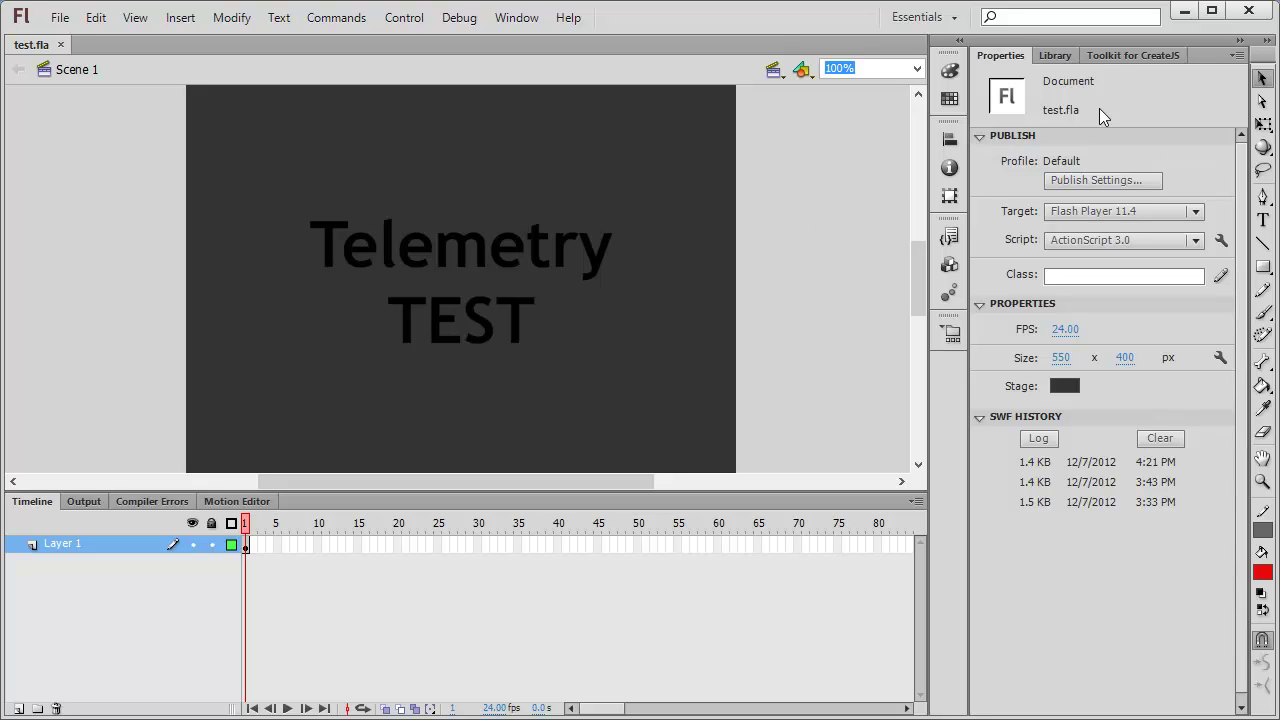
pyautogui.click(1128, 180)
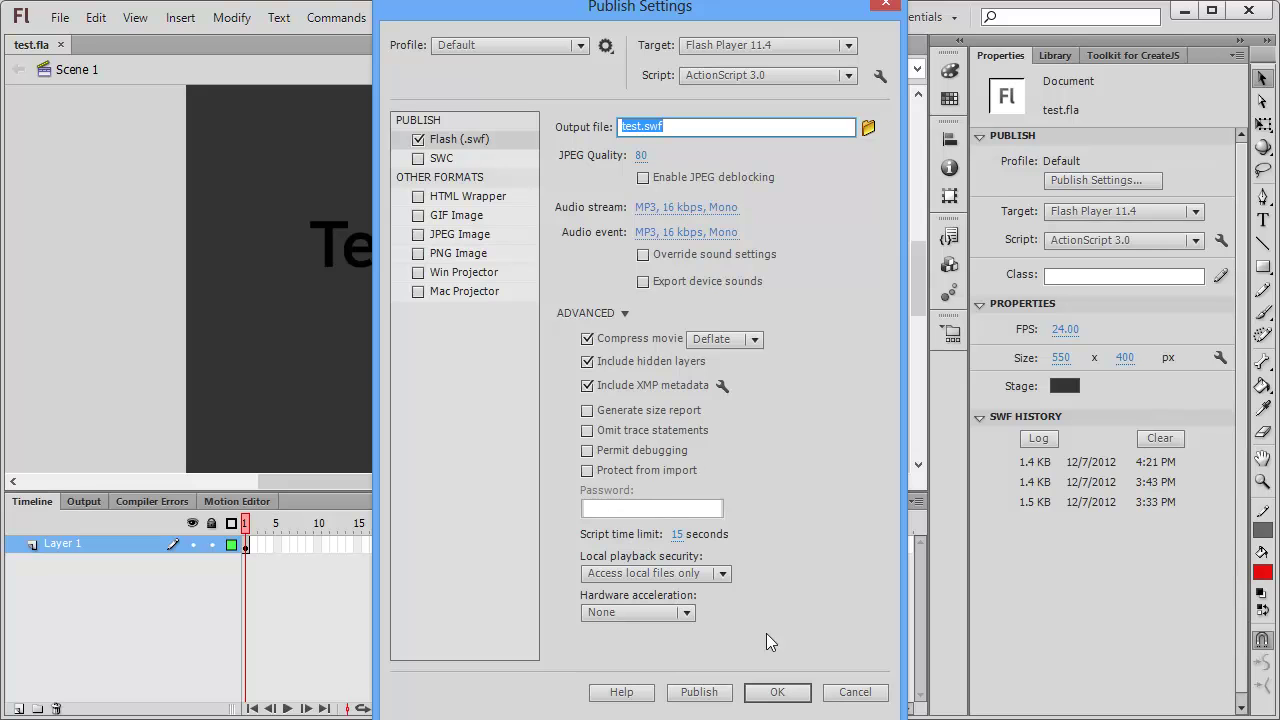
pyautogui.click(822, 692)
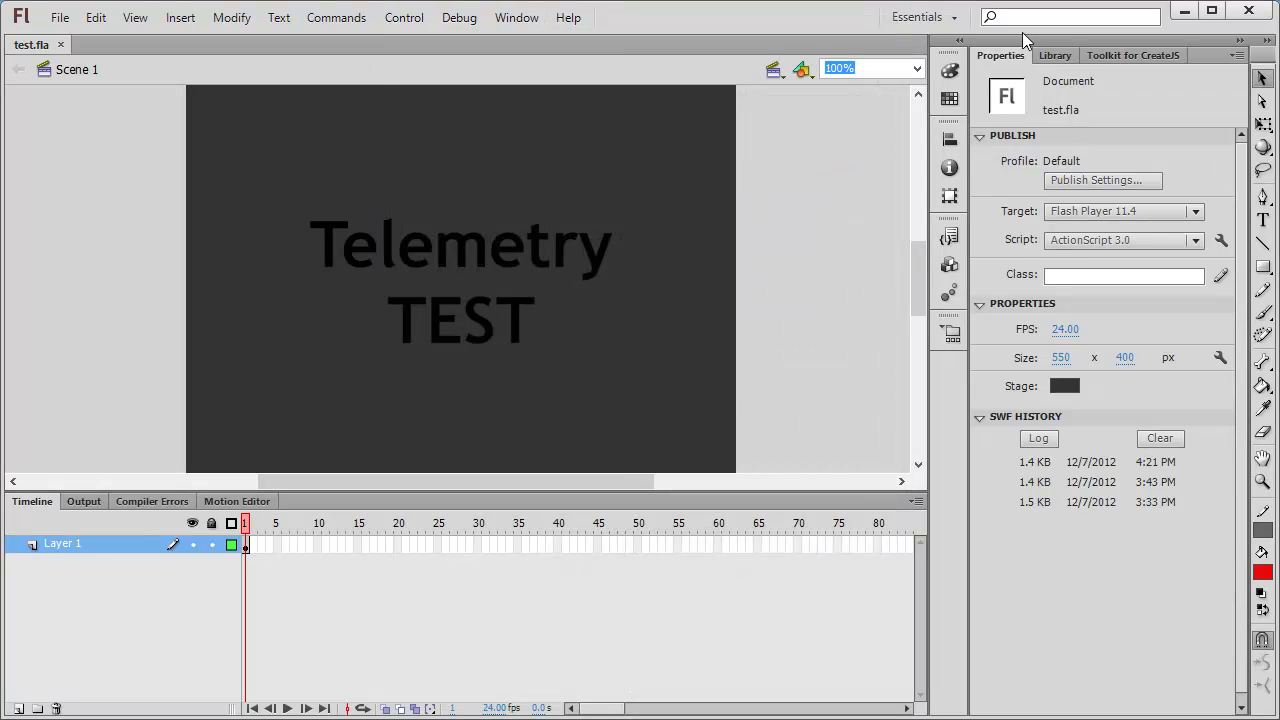
# Run test.swf from the desktop so Scout records a session at 24.0 fps, 550×400
pyautogui.click(1183, 12)
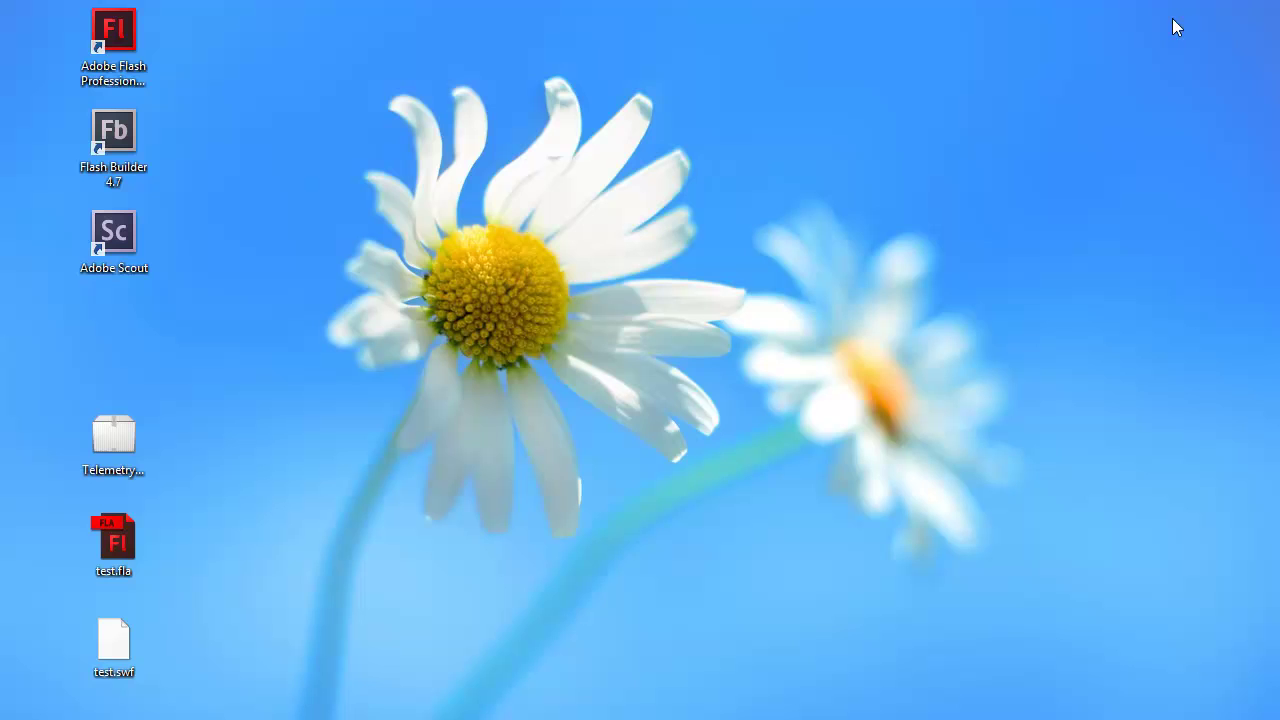
pyautogui.click(118, 648)
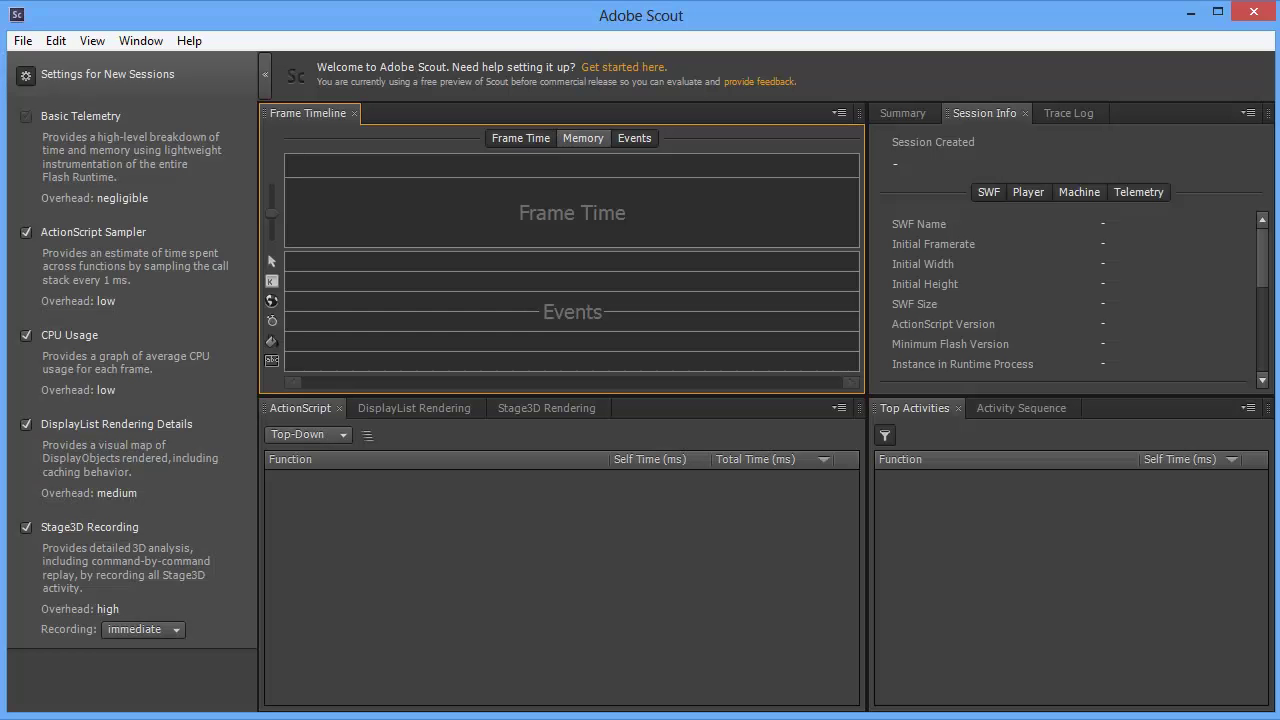
pyautogui.press('super+d')
pyautogui.doubleClick(112, 646)
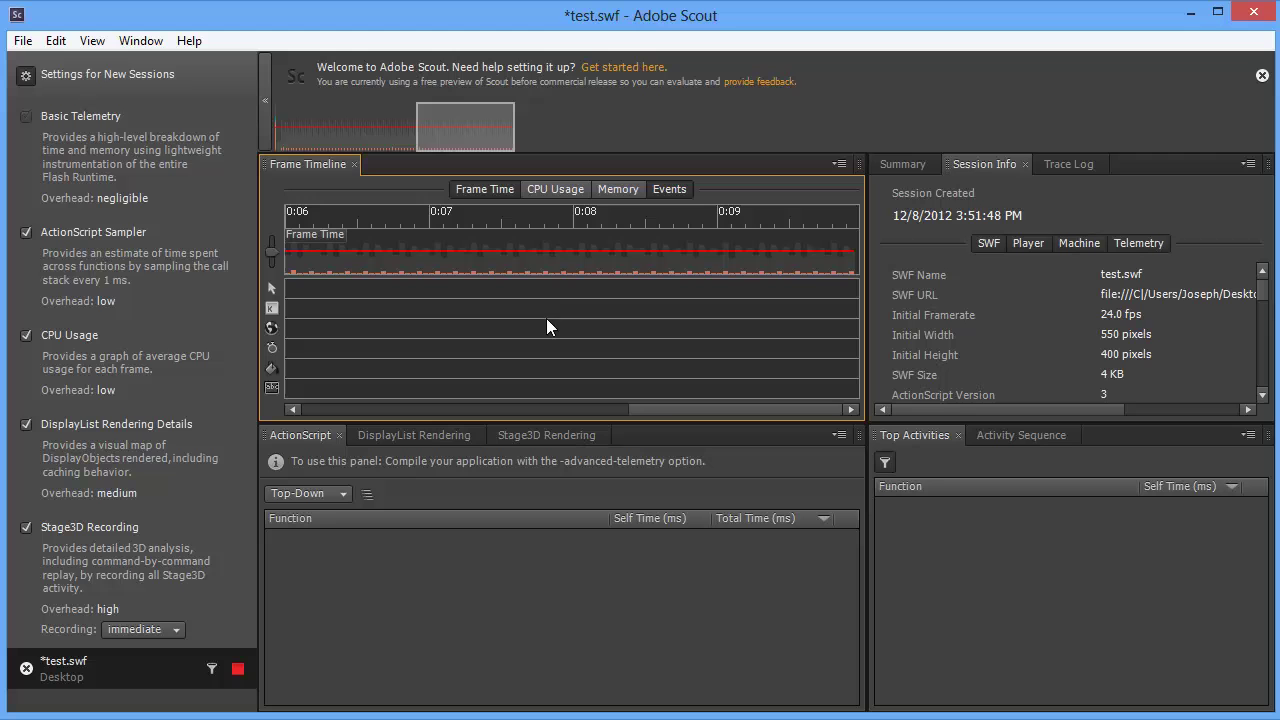
# Show Scout's Data Settings with a taller timeline, then close the test.swf player window
pyautogui.moveTo(1262, 290); pyautogui.dragTo(1268, 392)
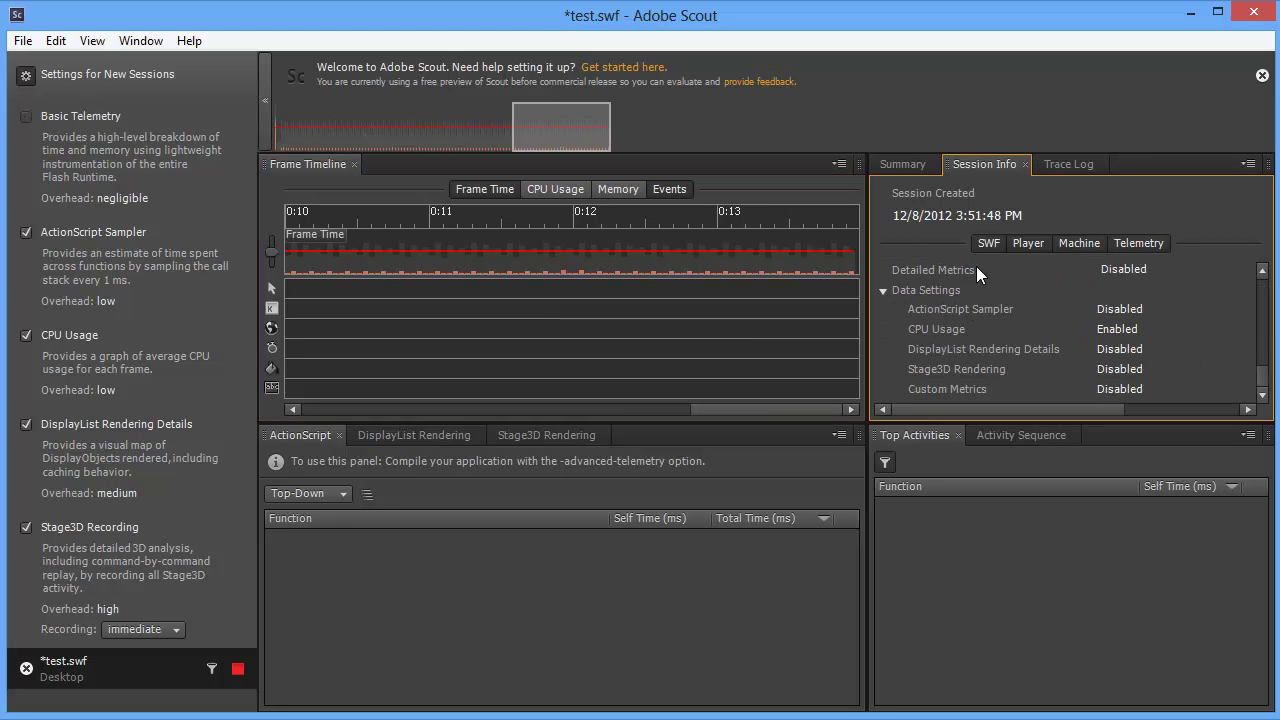
pyautogui.moveTo(1257, 376); pyautogui.dragTo(1257, 366)
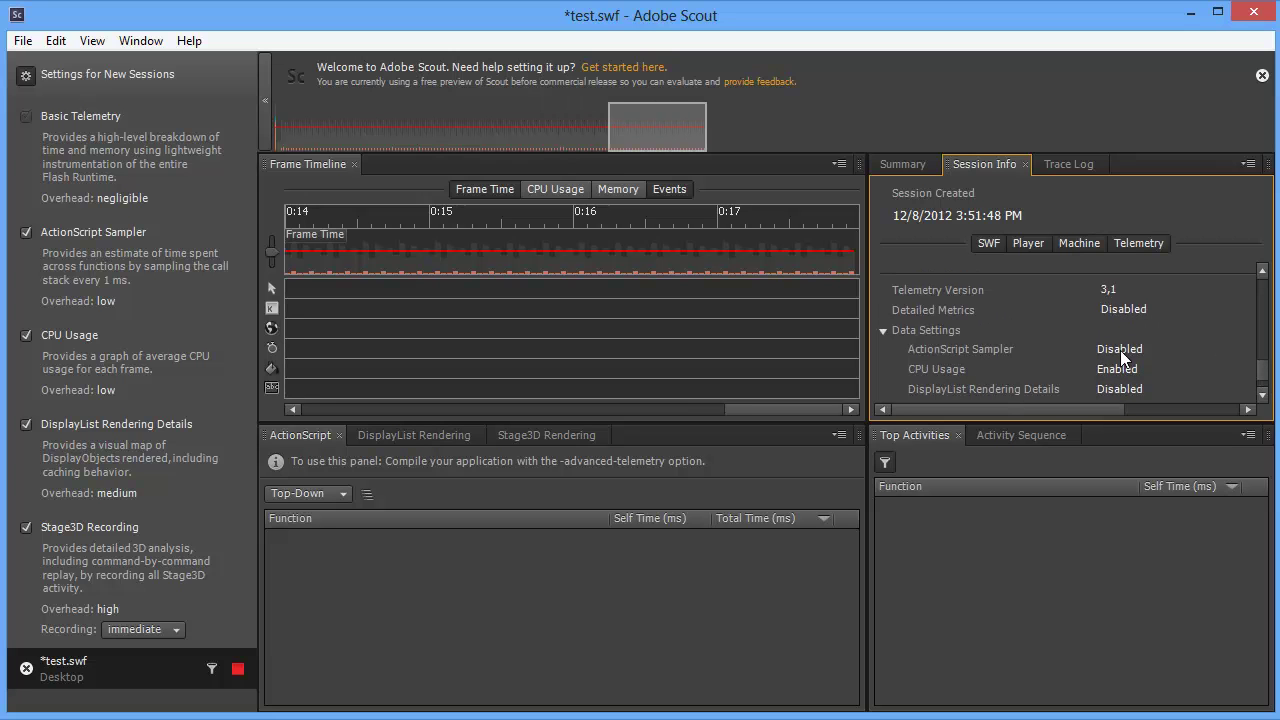
pyautogui.moveTo(1257, 372); pyautogui.dragTo(1268, 390)
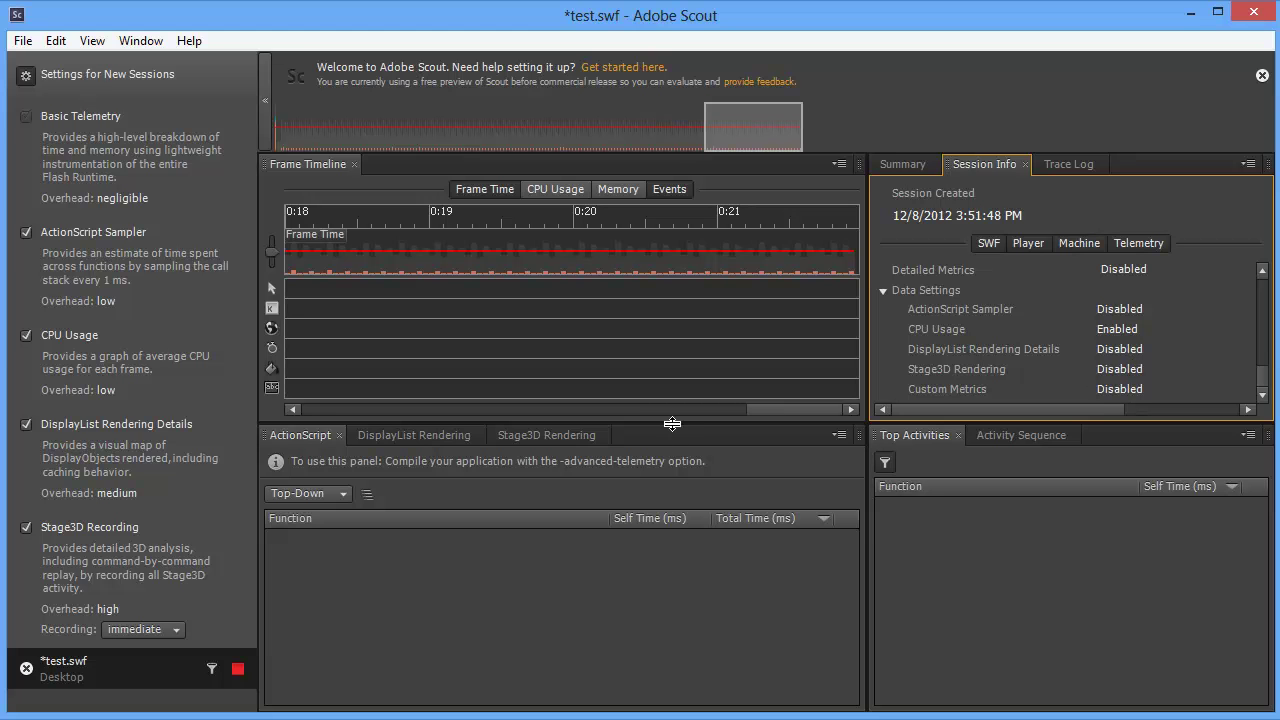
pyautogui.moveTo(672, 424); pyautogui.dragTo(660, 452)
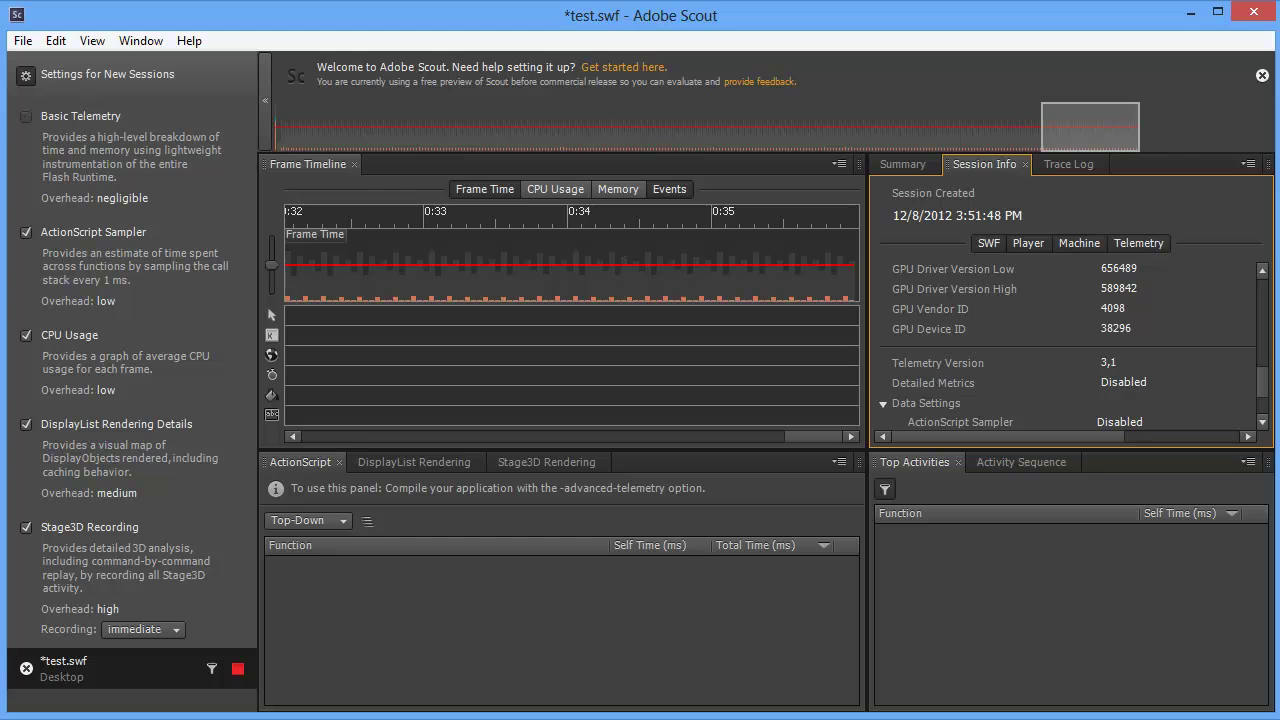
pyautogui.hotkey('alt', 'Tab')
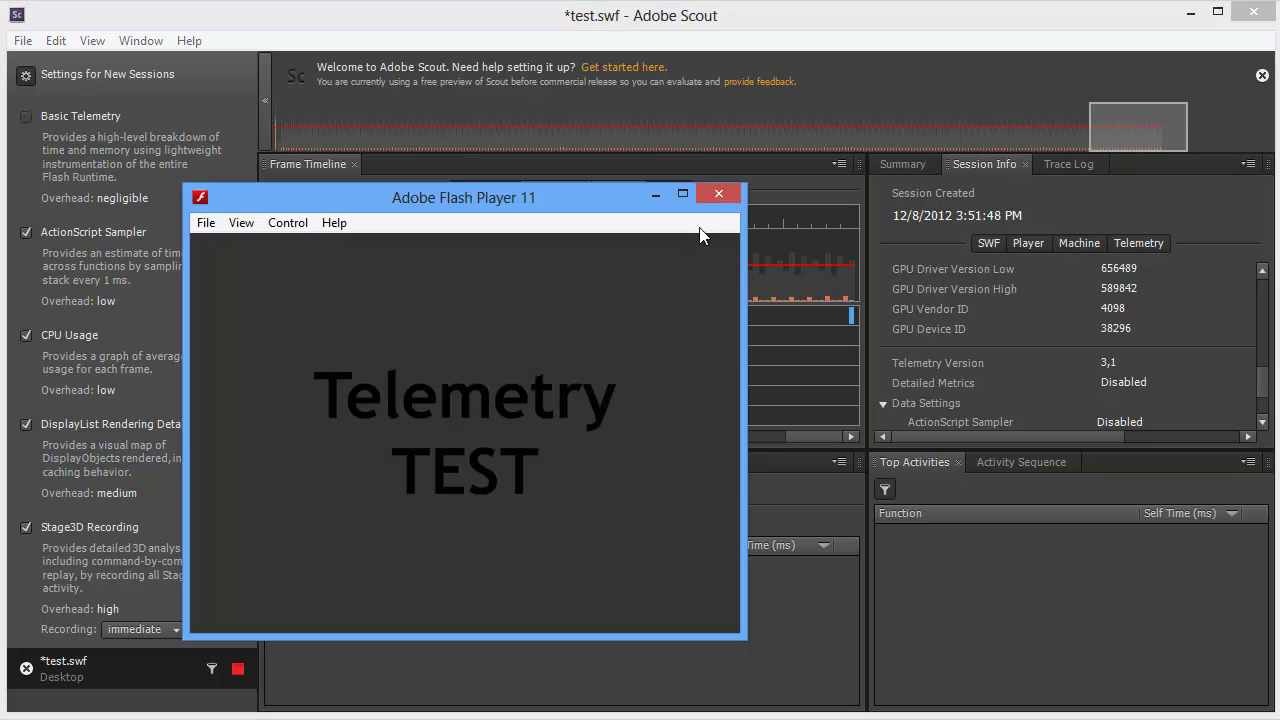
pyautogui.click(717, 194)
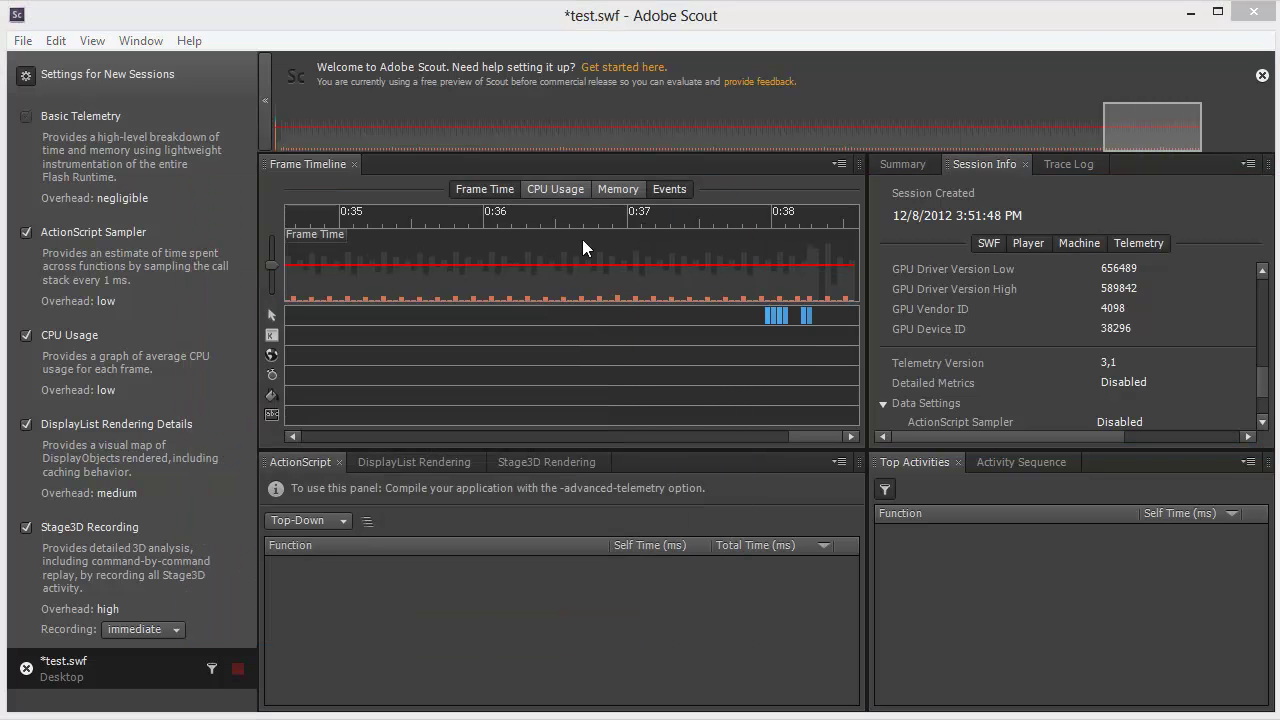
# Minimize Scout, review the telemetry-utils README's Python requirement, then go to the Python website
pyautogui.click(1189, 13)
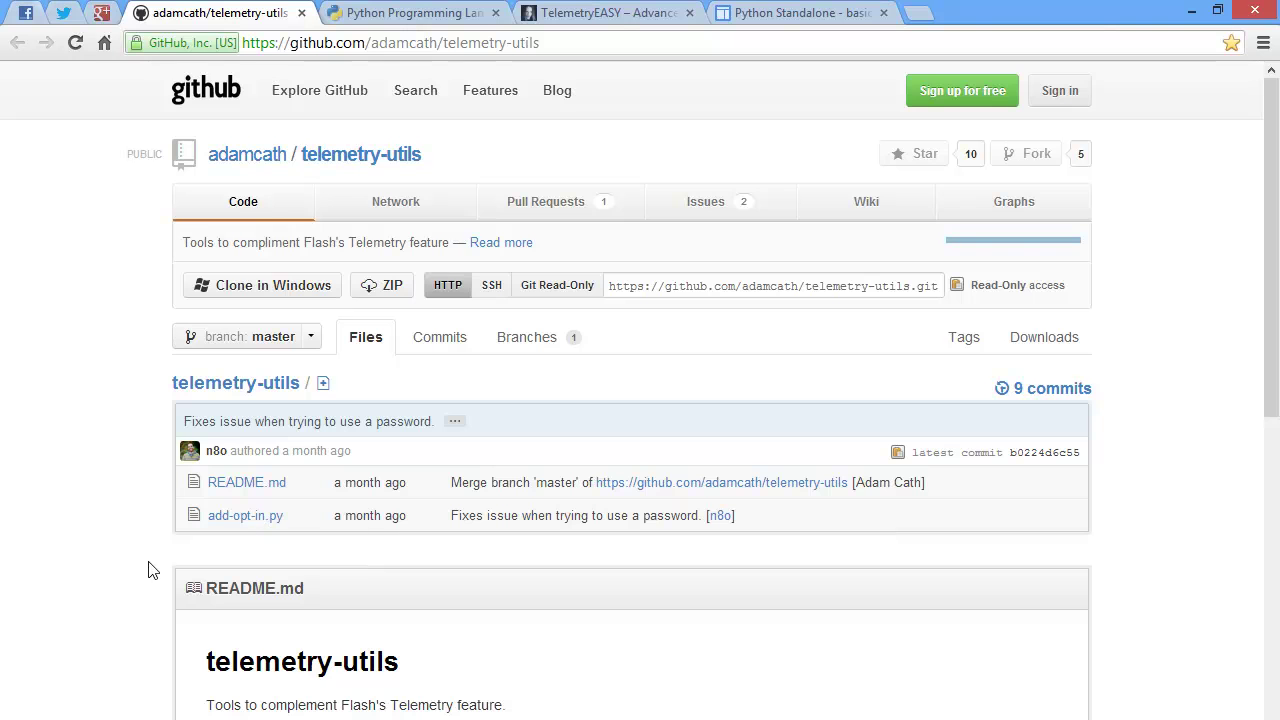
pyautogui.scroll(-3, 150, 565)
pyautogui.scroll(-3, 153, 558)
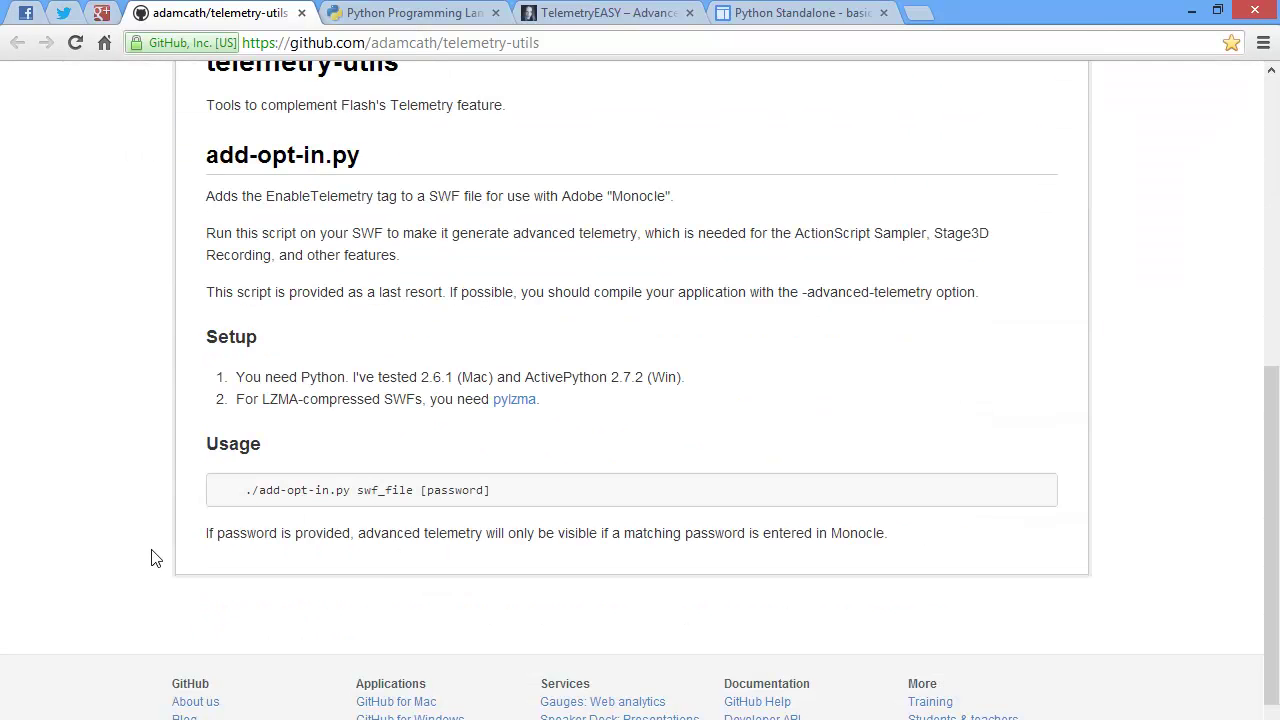
pyautogui.scroll(1, 151, 558)
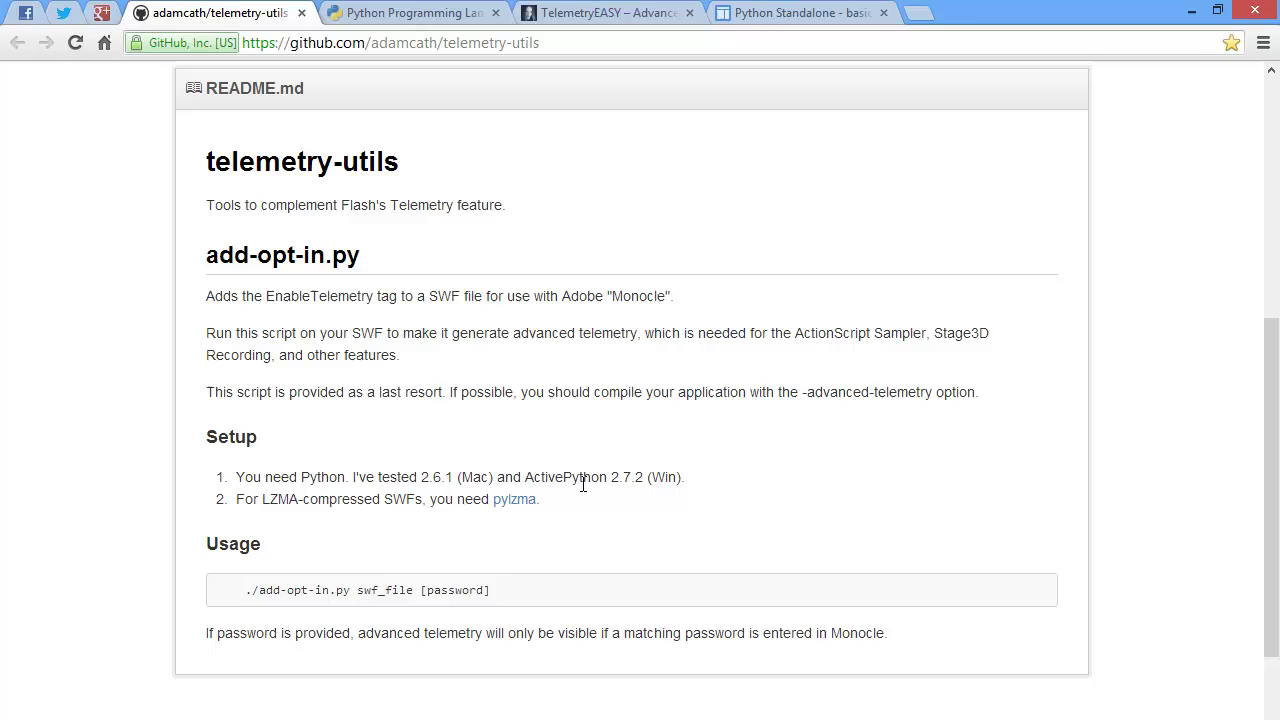
pyautogui.moveTo(686, 478); pyautogui.dragTo(238, 478)
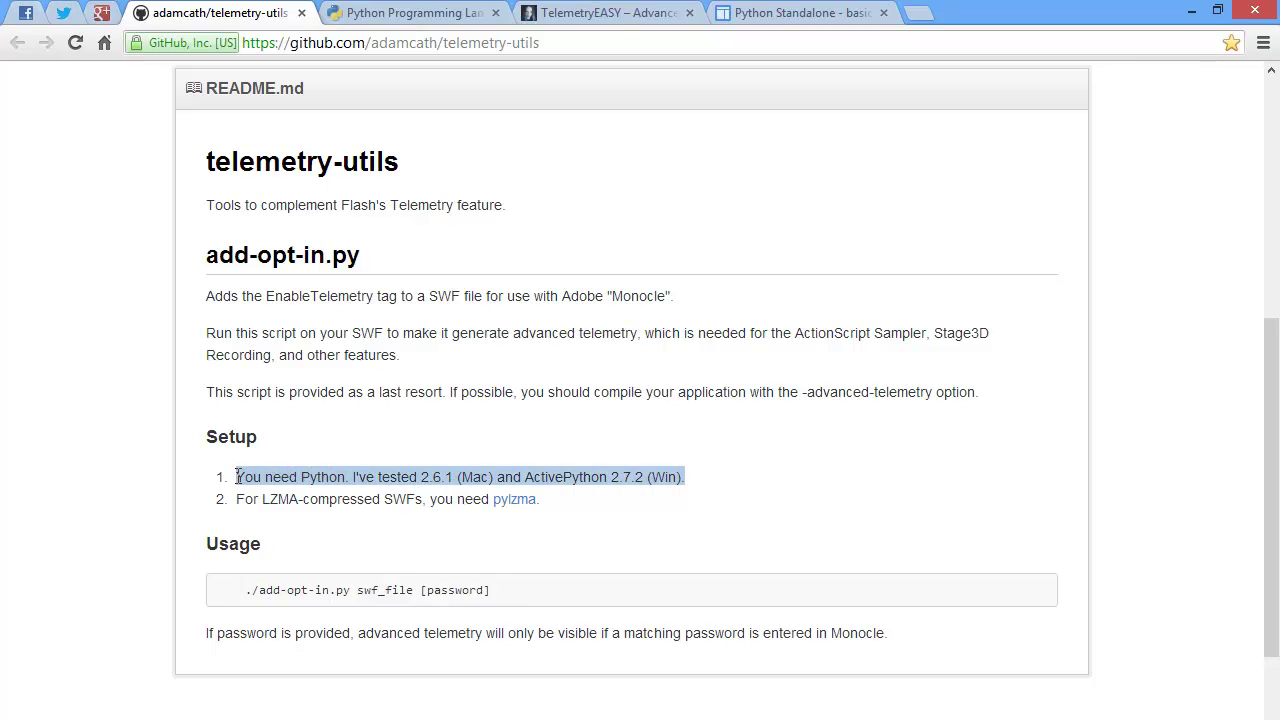
pyautogui.click(575, 518)
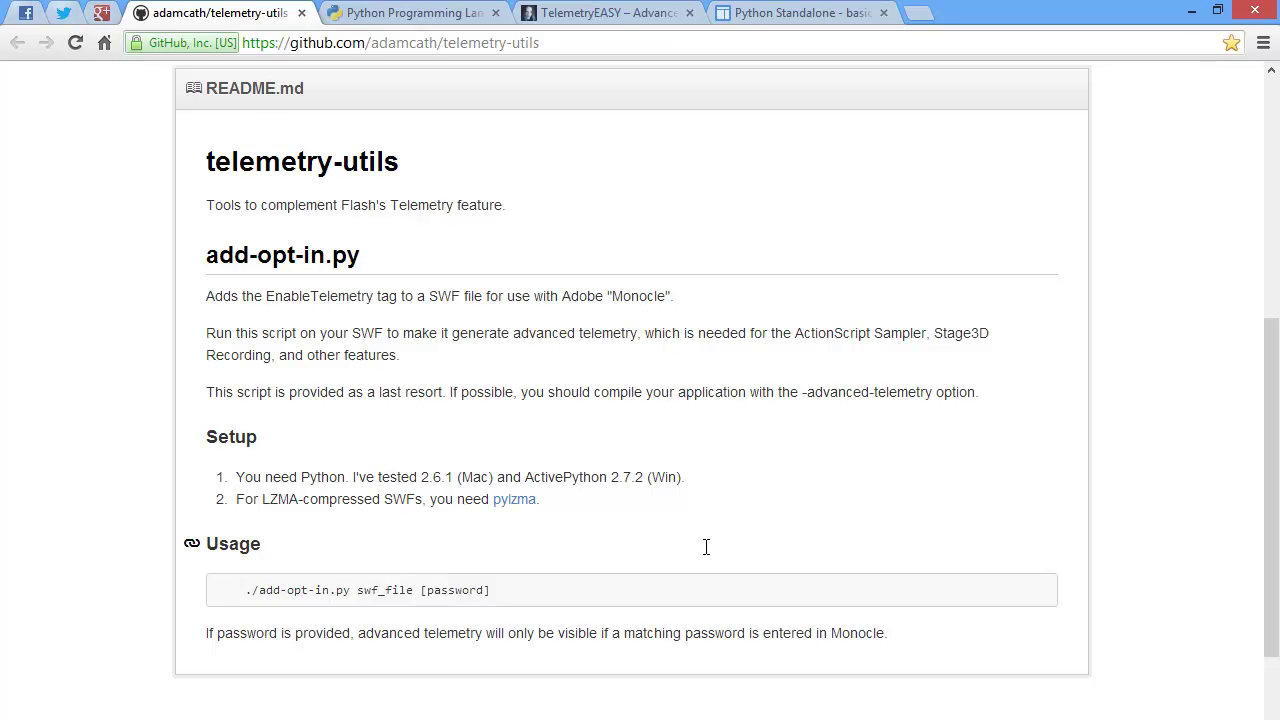
pyautogui.scroll(5, 706, 547)
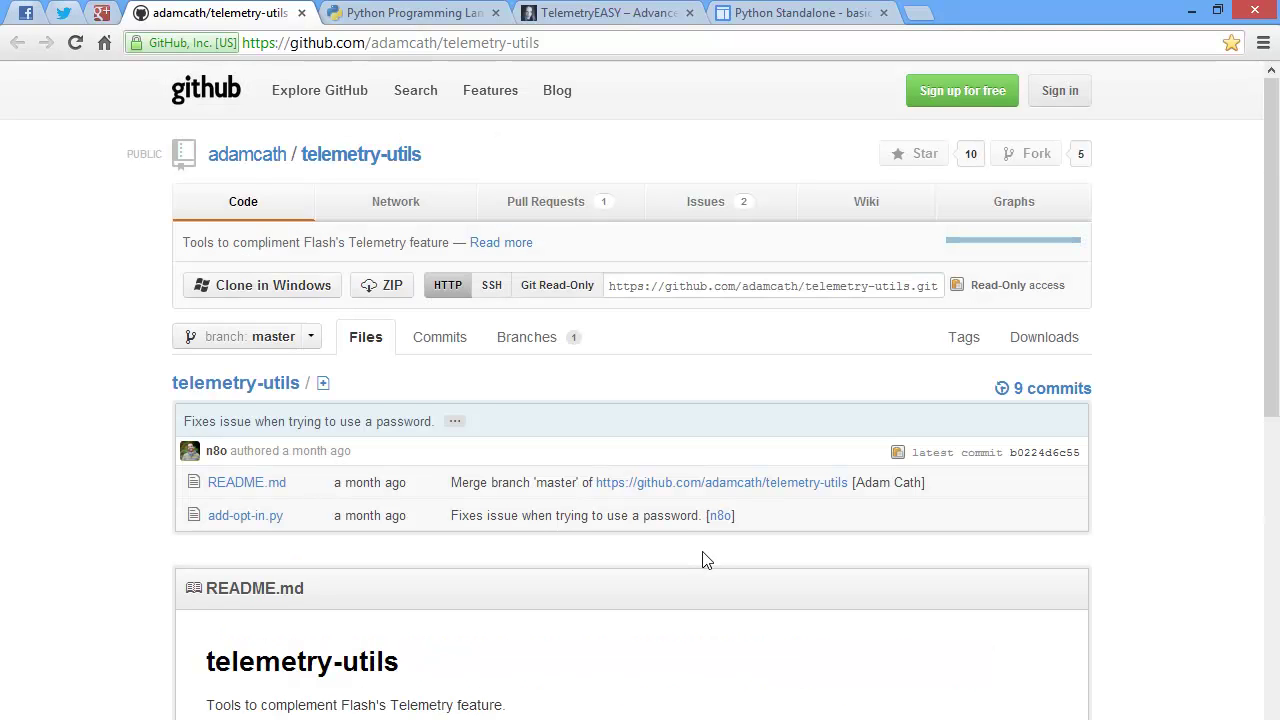
pyautogui.click(440, 13)
# Browse python.org's Download page listing the Python 2.7.3 and 3.3.0 installers
pyautogui.scroll(-3, 585, 259)
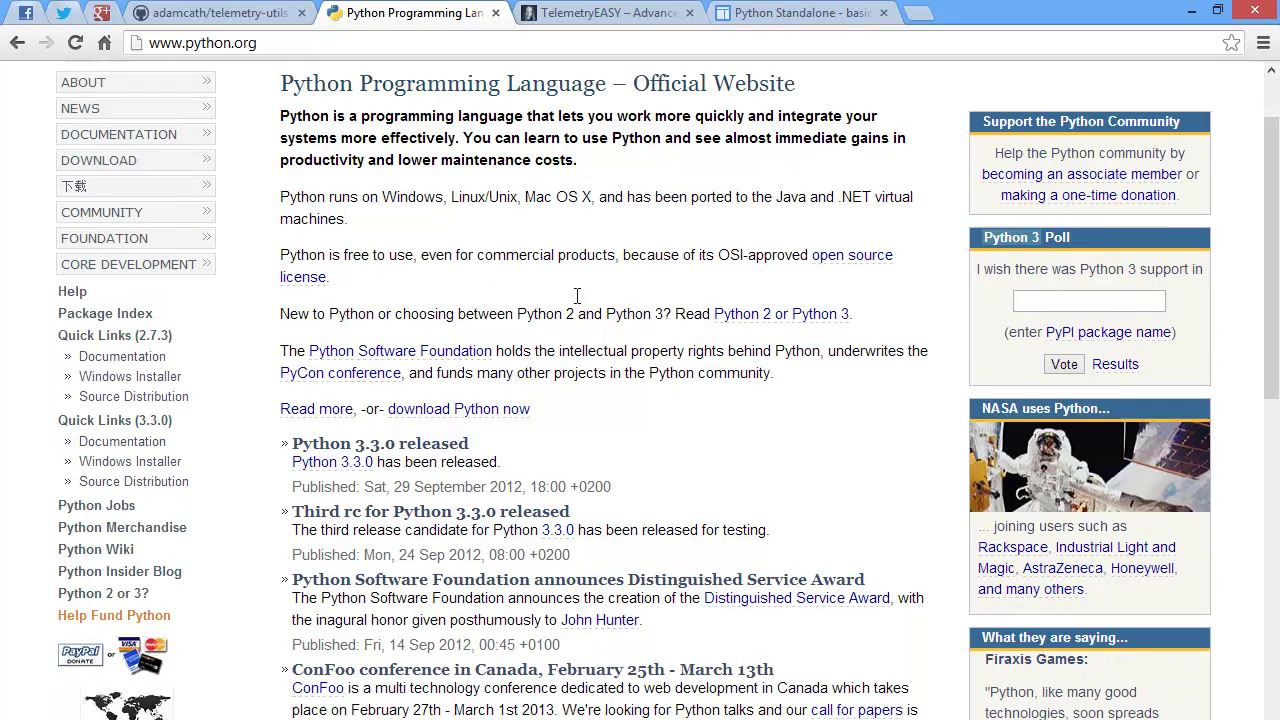
pyautogui.scroll(3, 576, 296)
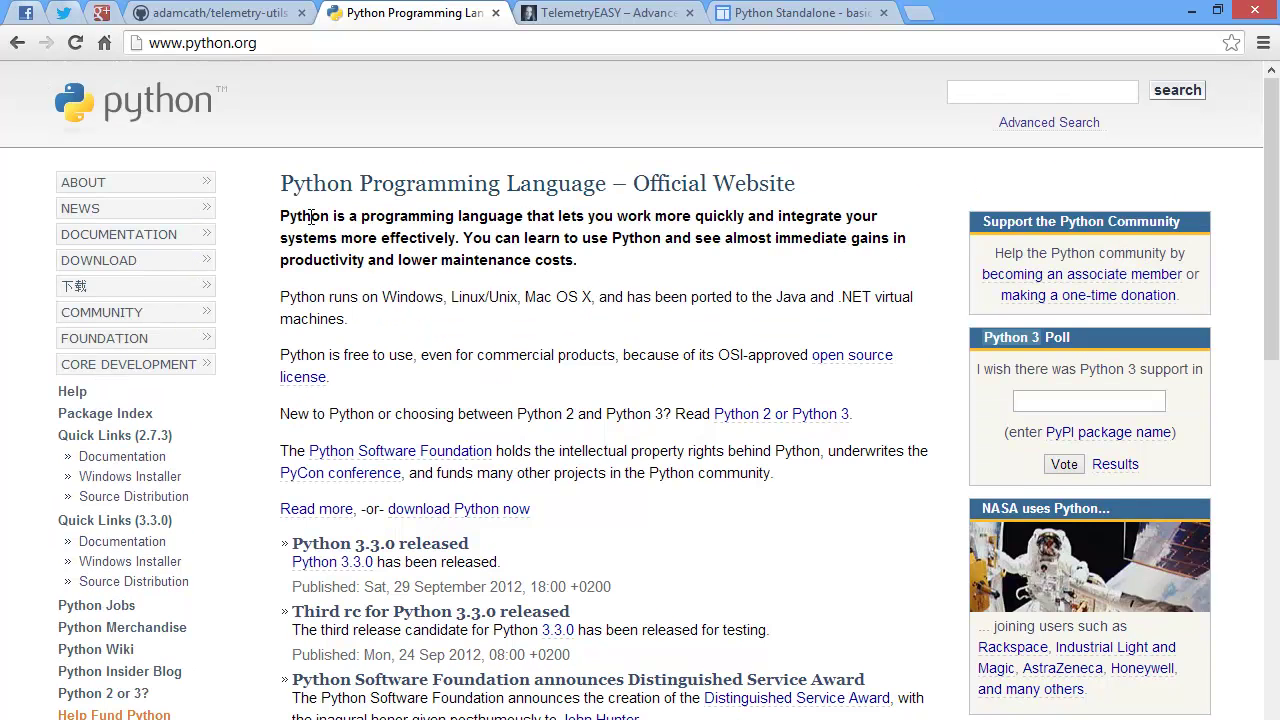
pyautogui.click(165, 260)
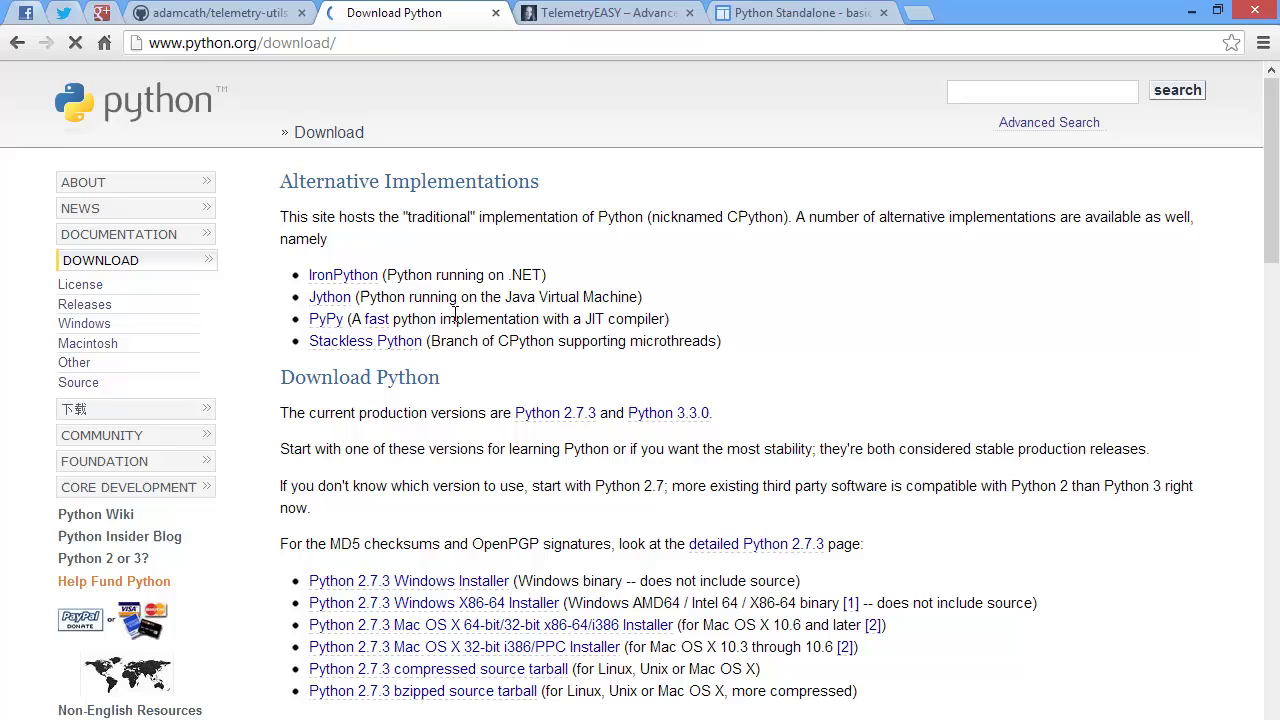
pyautogui.scroll(-2, 420, 368)
pyautogui.scroll(3, 598, 488)
# Read through the TelemetryEASY – Advanced Telemetry Utility for Adobe Scout blog article
pyautogui.click(630, 16)
pyautogui.scroll(5, 612, 229)
pyautogui.scroll(10, 609, 229)
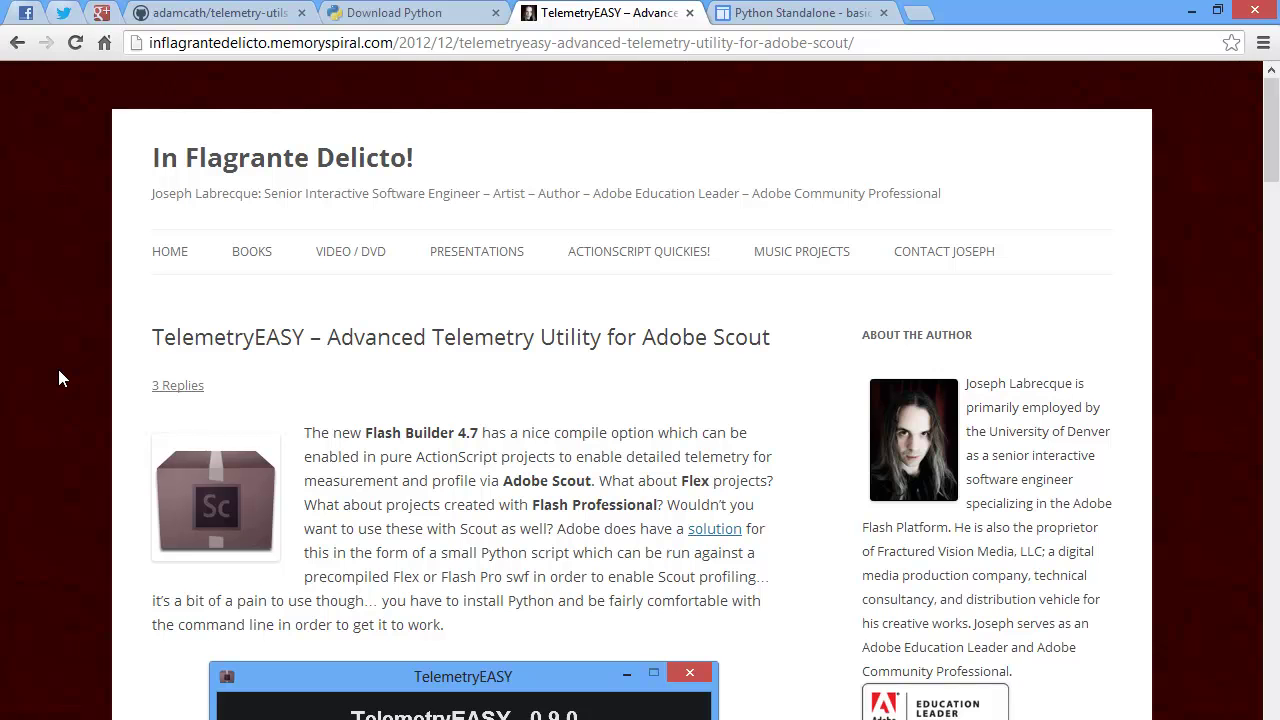
pyautogui.scroll(-6, 99, 430)
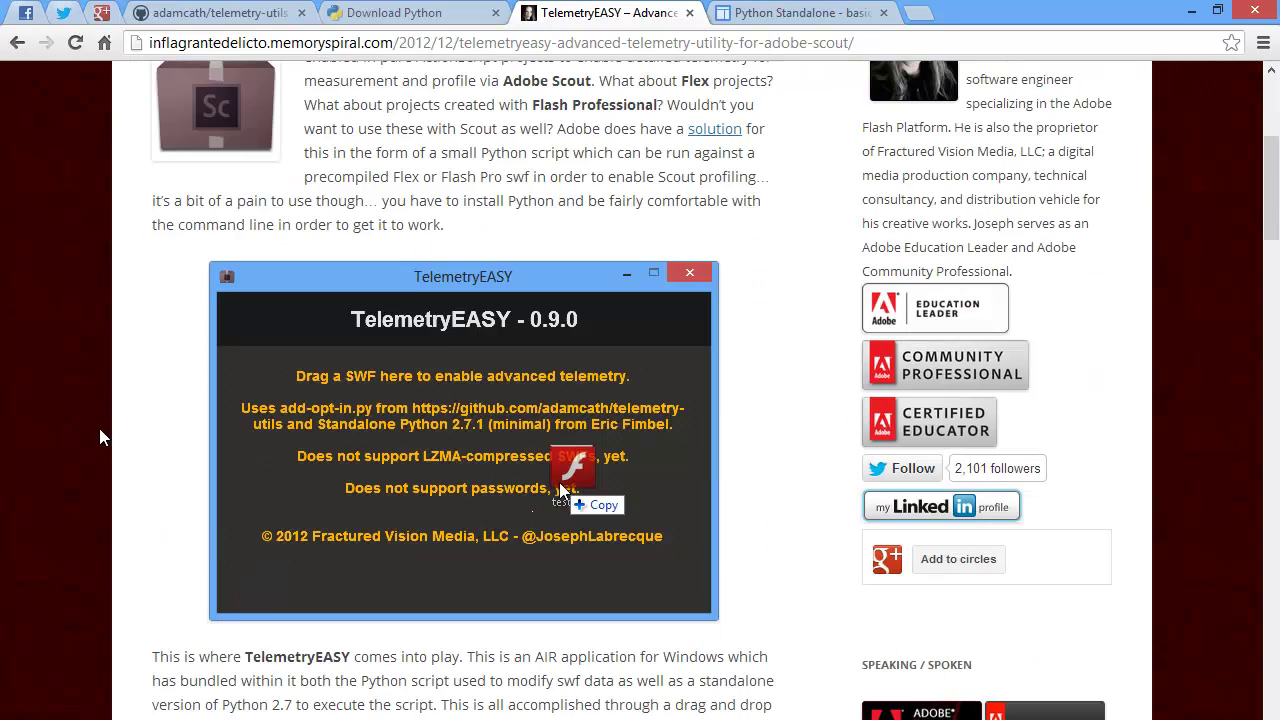
pyautogui.scroll(-6, 96, 432)
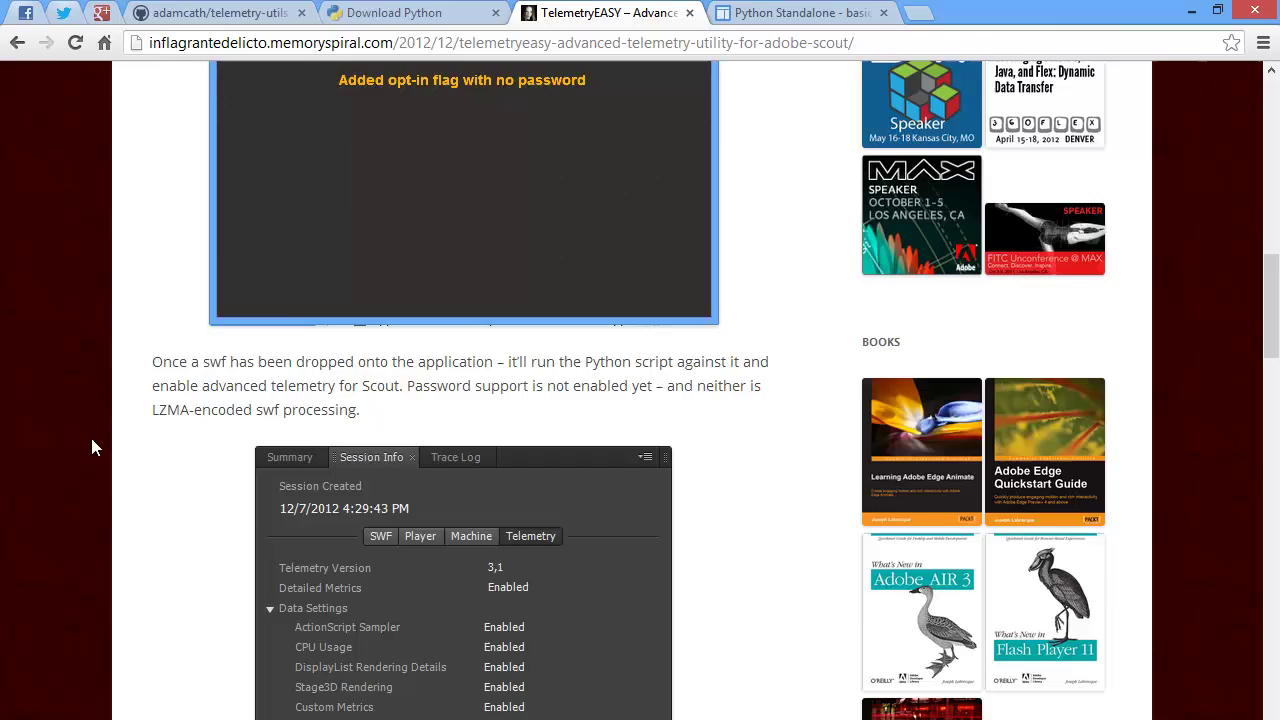
pyautogui.scroll(6, 92, 430)
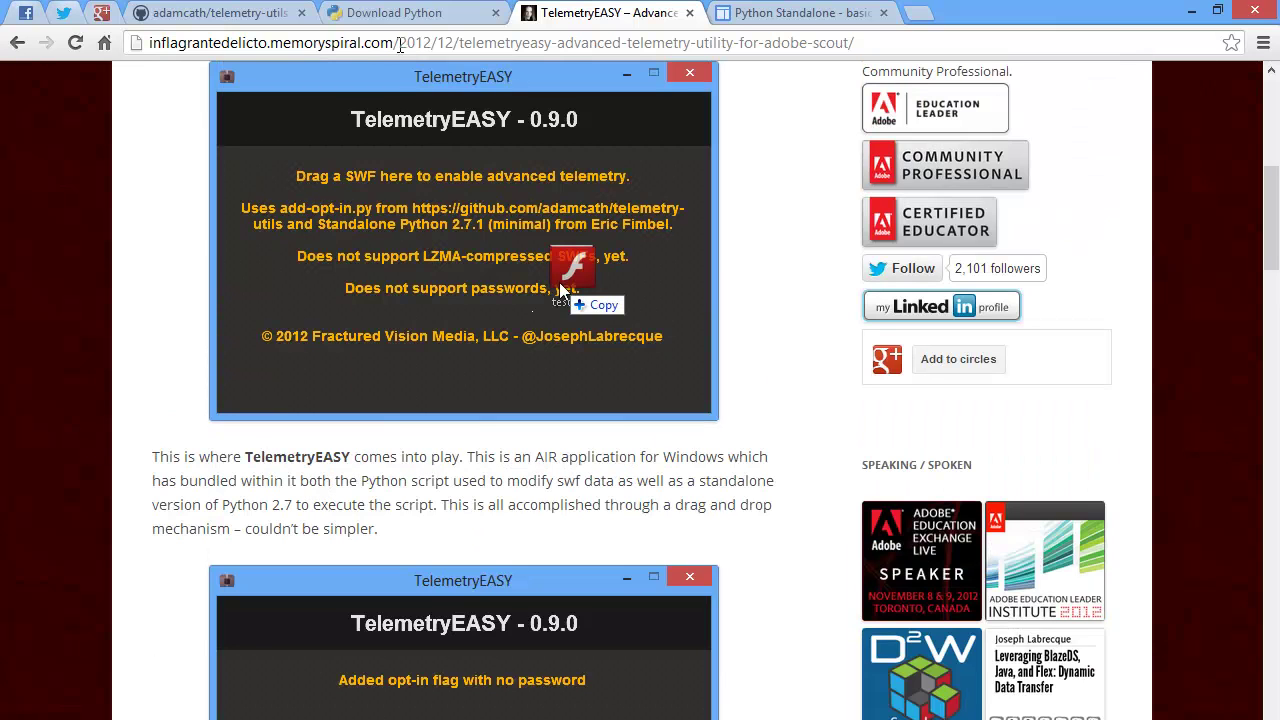
pyautogui.moveTo(398, 43); pyautogui.dragTo(146, 40)
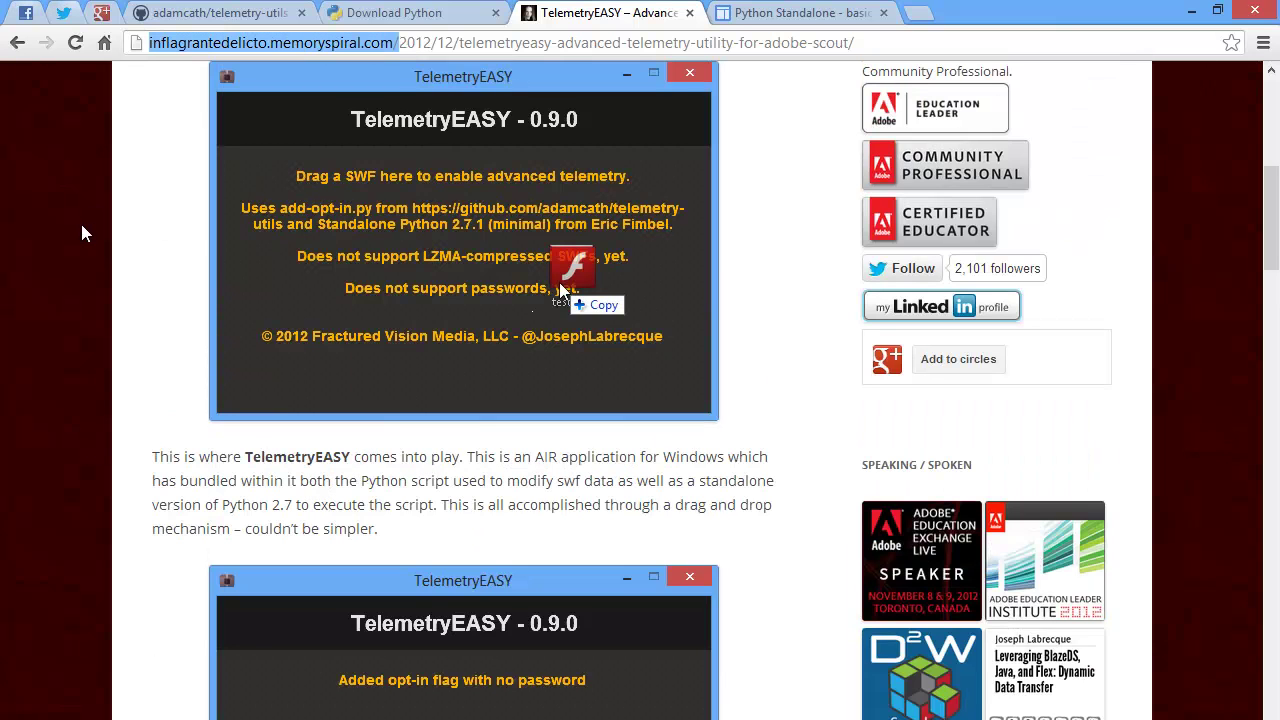
pyautogui.click(76, 259)
pyautogui.scroll(-11, 76, 277)
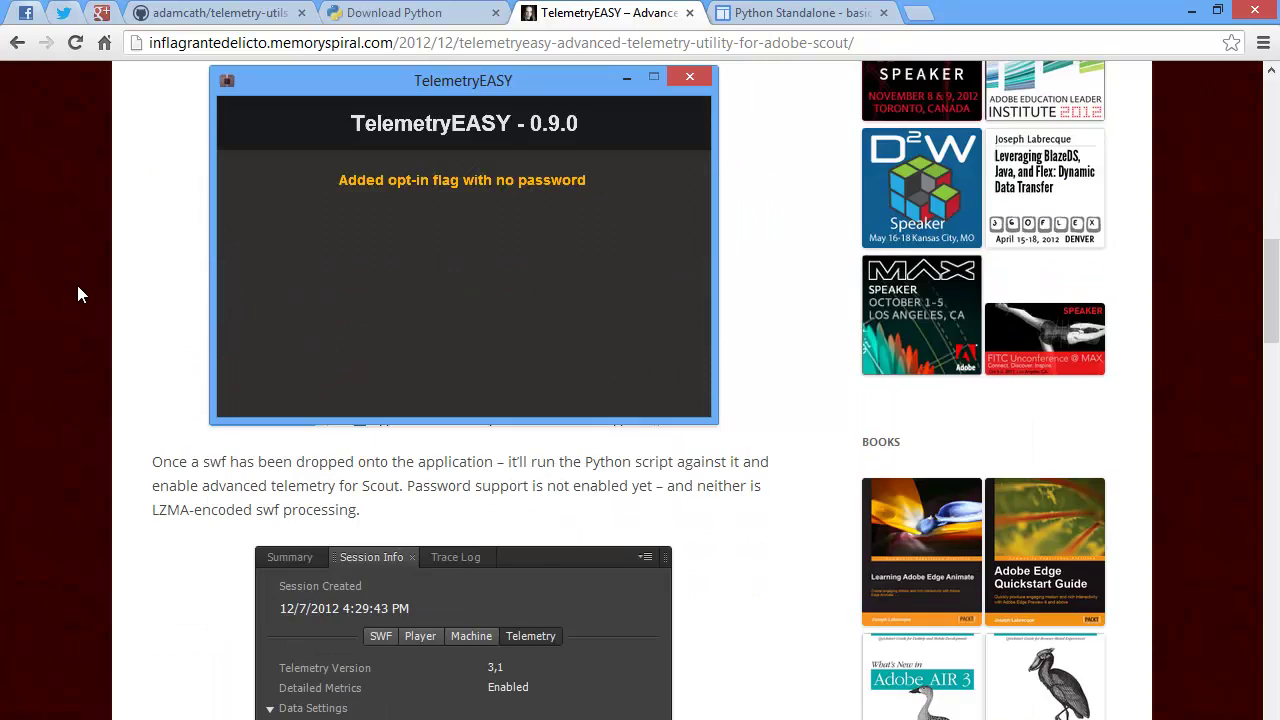
pyautogui.scroll(-3, 77, 285)
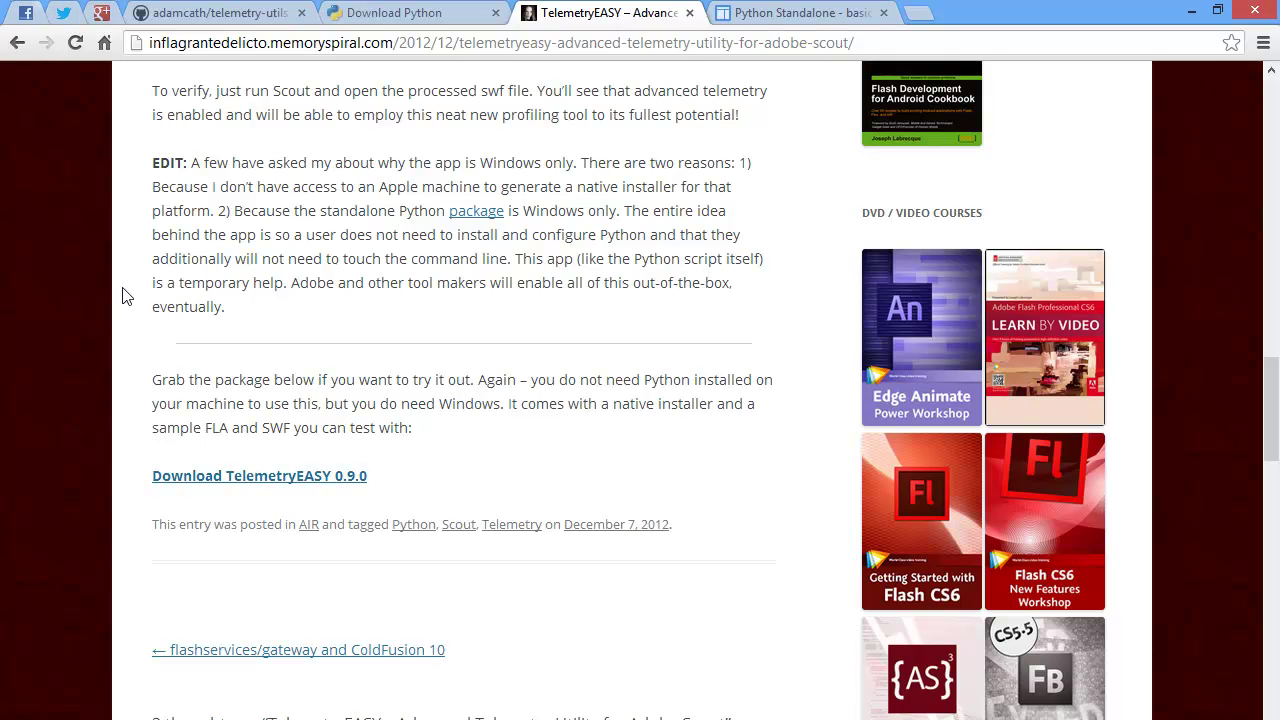
# Check the GitHub and Python Standalone Distributions tabs, then return to the article top
pyautogui.click(230, 13)
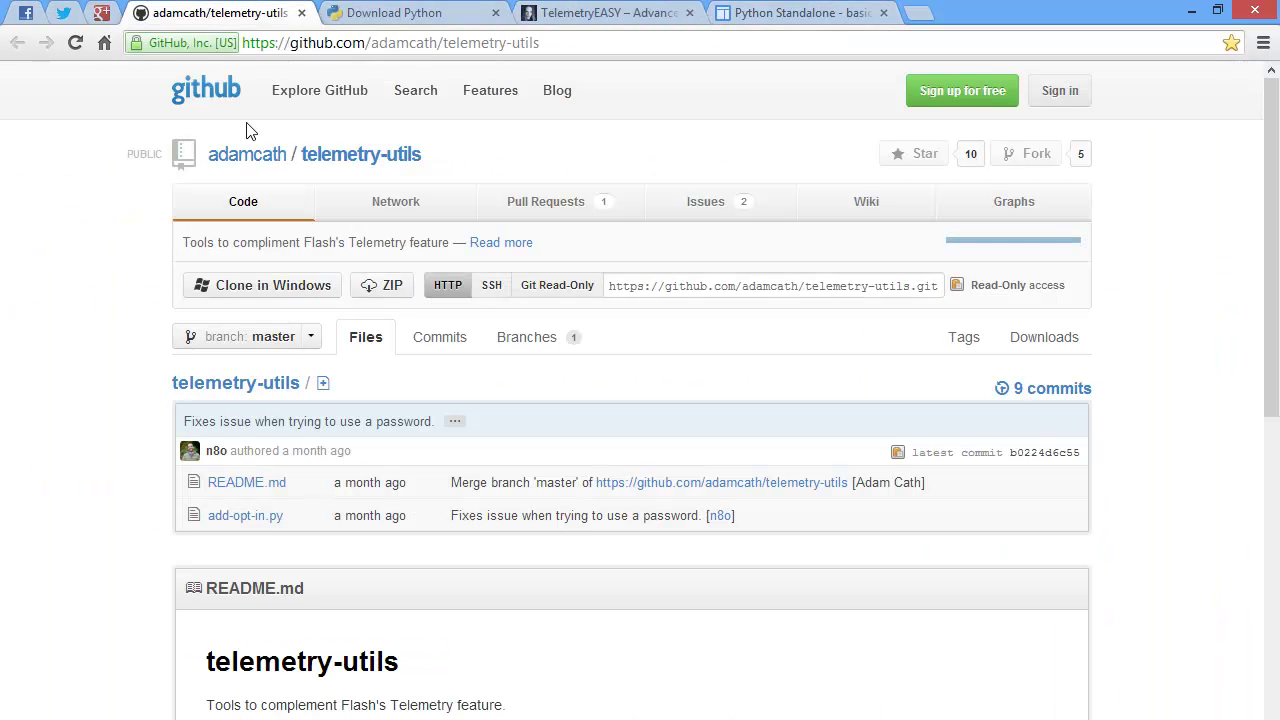
pyautogui.click(754, 13)
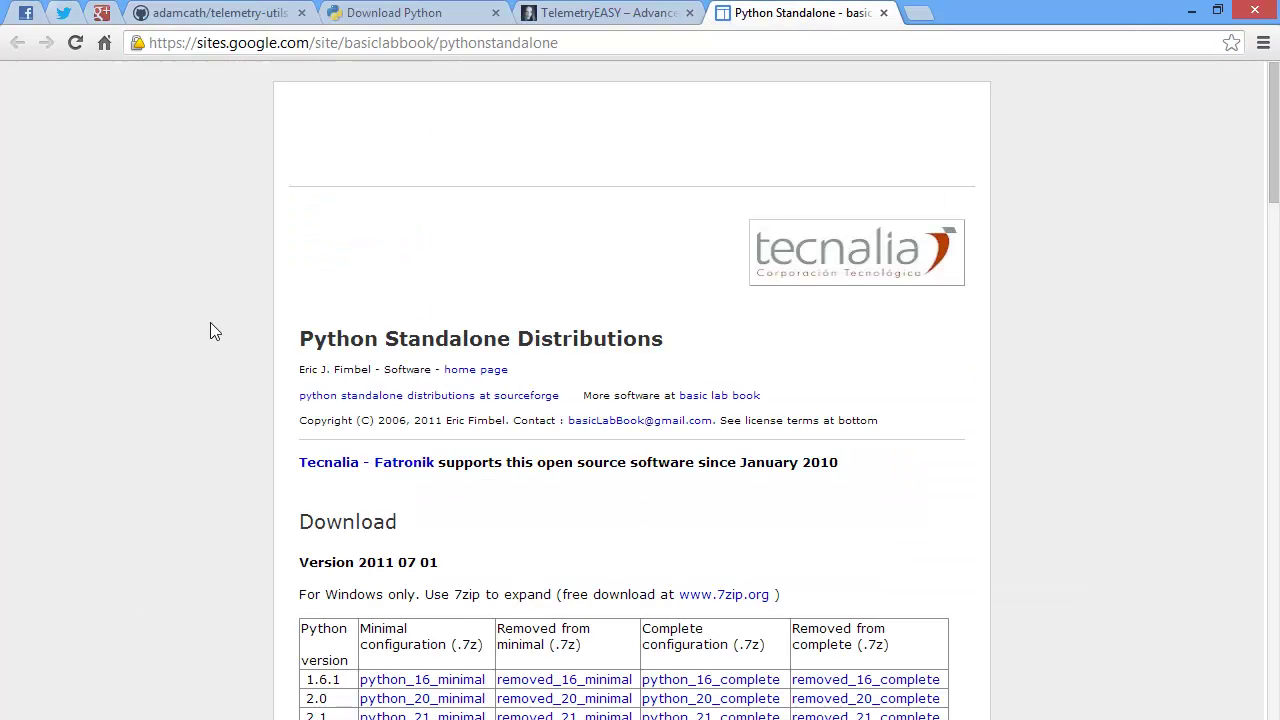
pyautogui.scroll(-2, 198, 332)
pyautogui.scroll(-1, 196, 333)
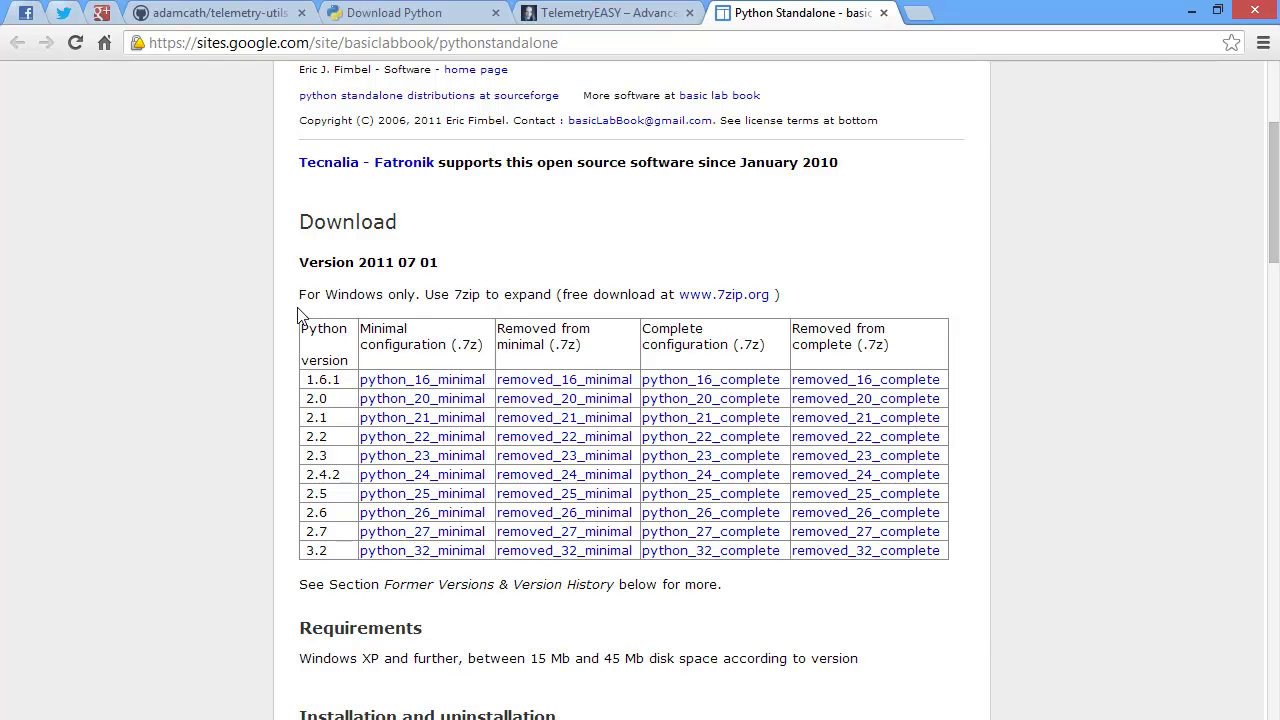
pyautogui.click(594, 20)
pyautogui.scroll(15, 127, 280)
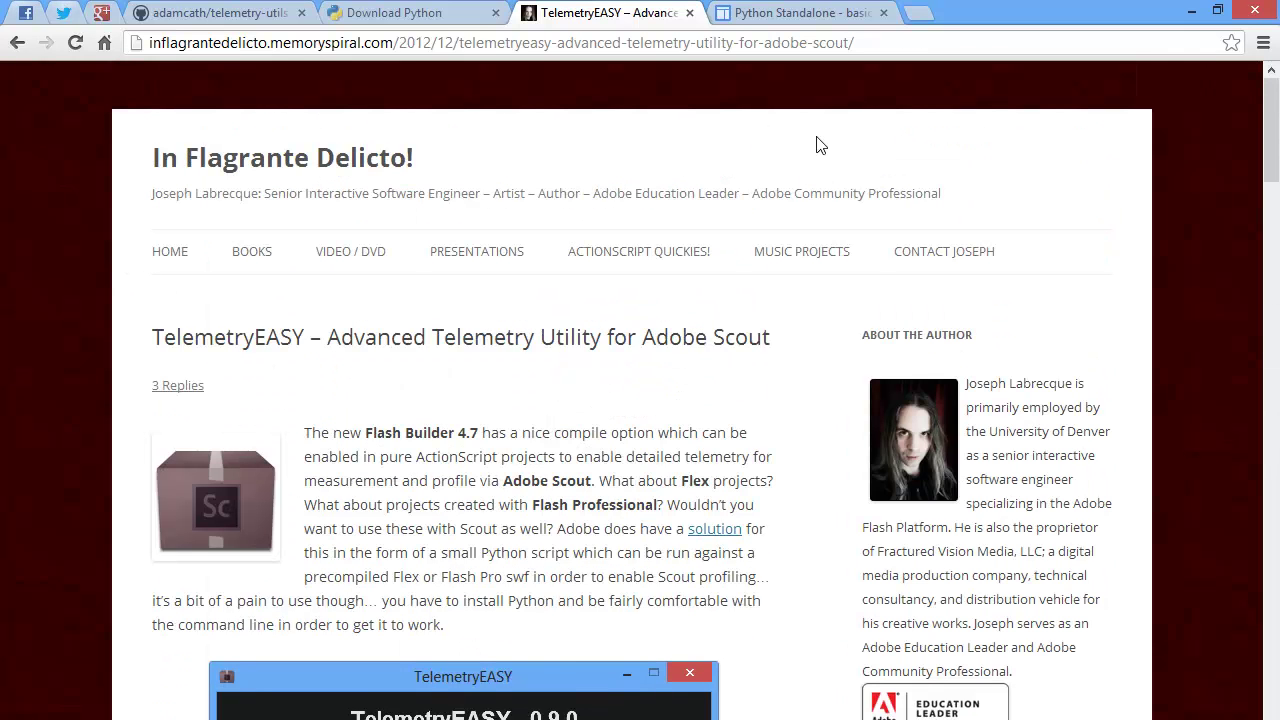
# Install TelemetryEASY from the desktop's TelemetryEASY.exe with both installation options kept checked
pyautogui.click(1190, 14)
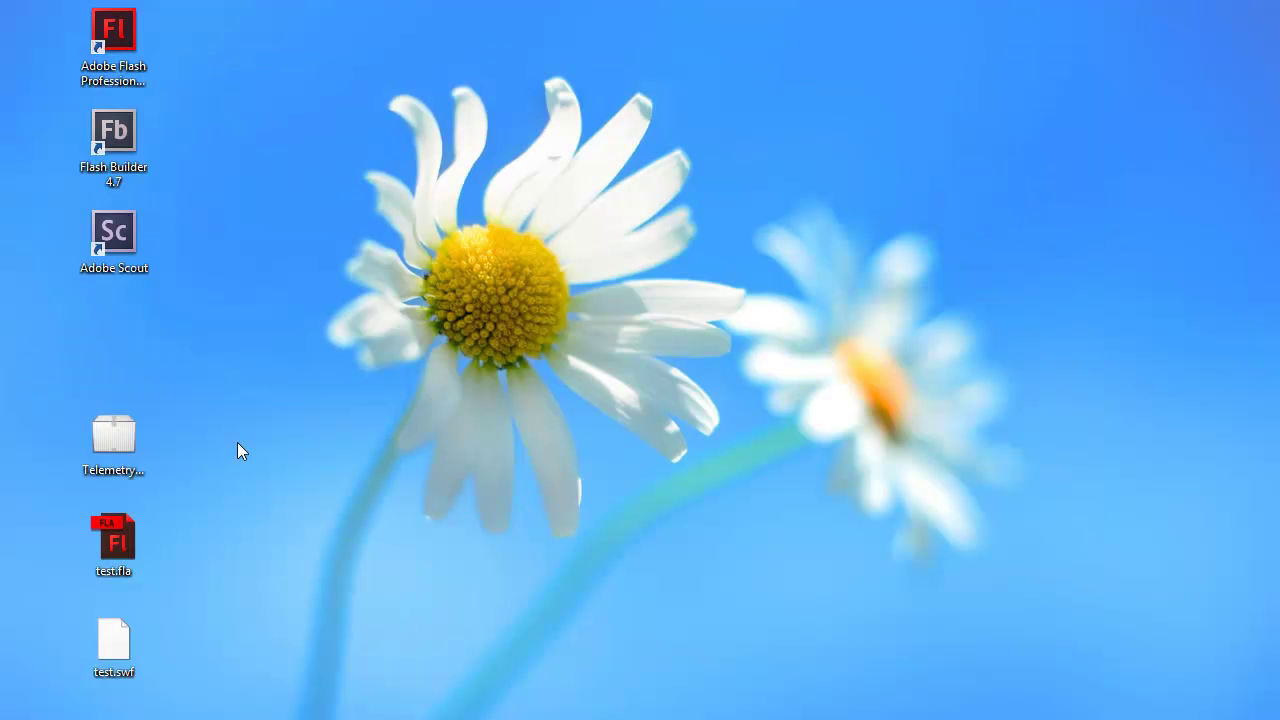
pyautogui.click(114, 440)
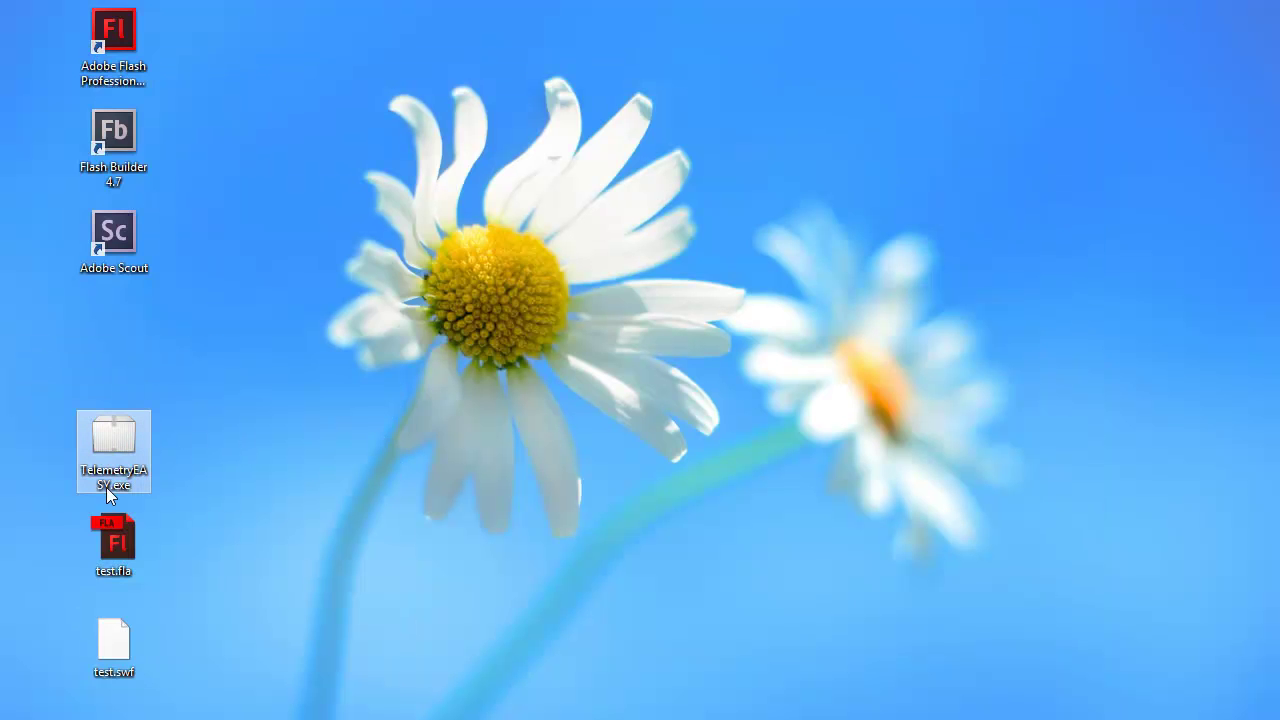
pyautogui.click(117, 552)
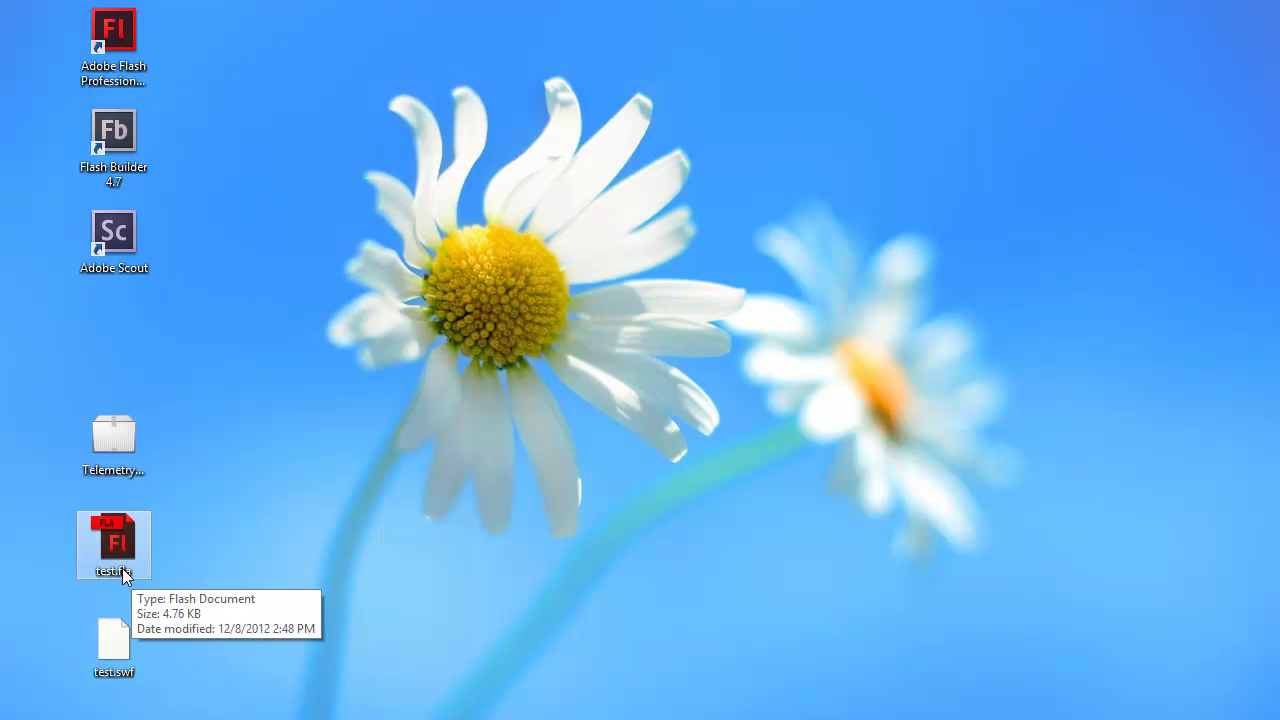
pyautogui.click(219, 541)
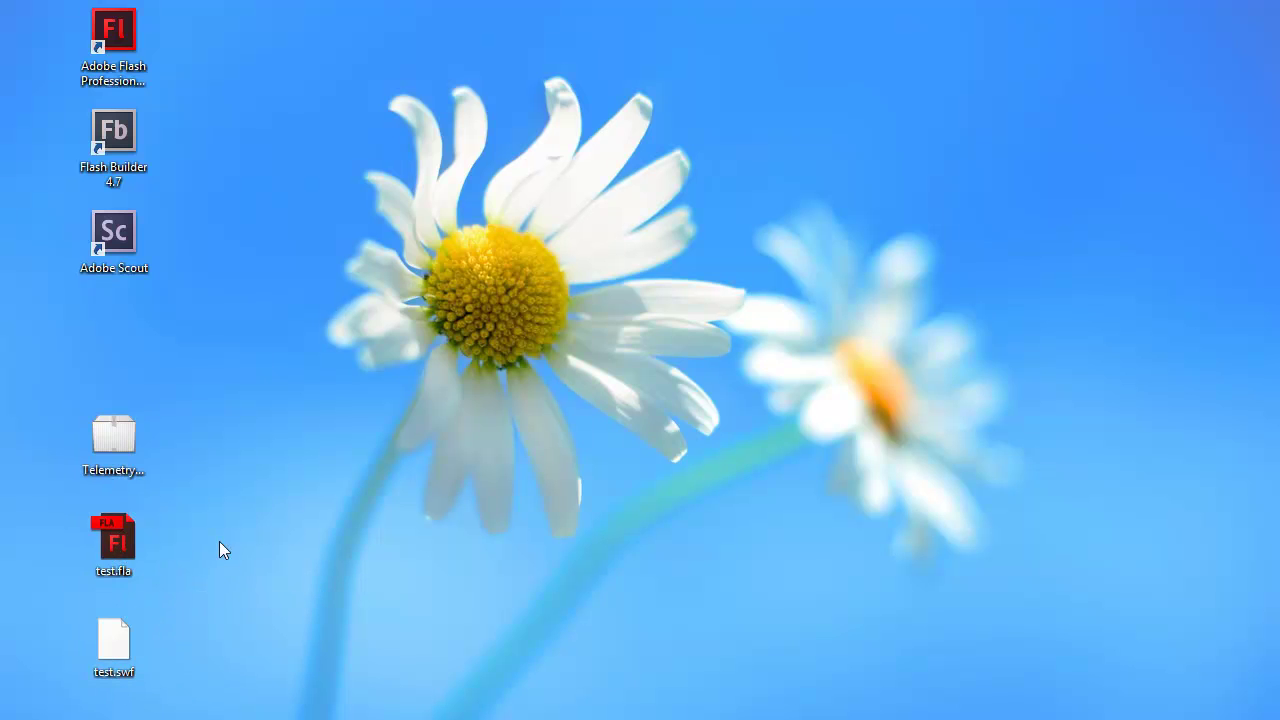
pyautogui.doubleClick(120, 442)
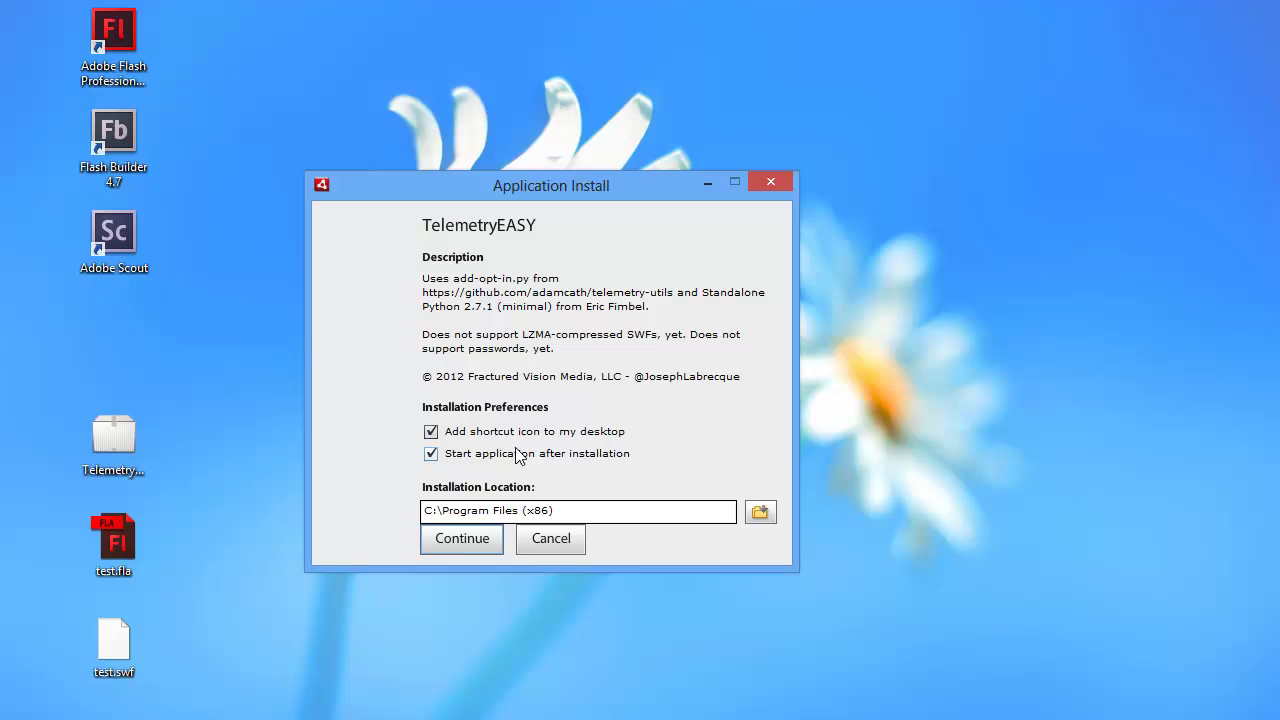
pyautogui.click(462, 540)
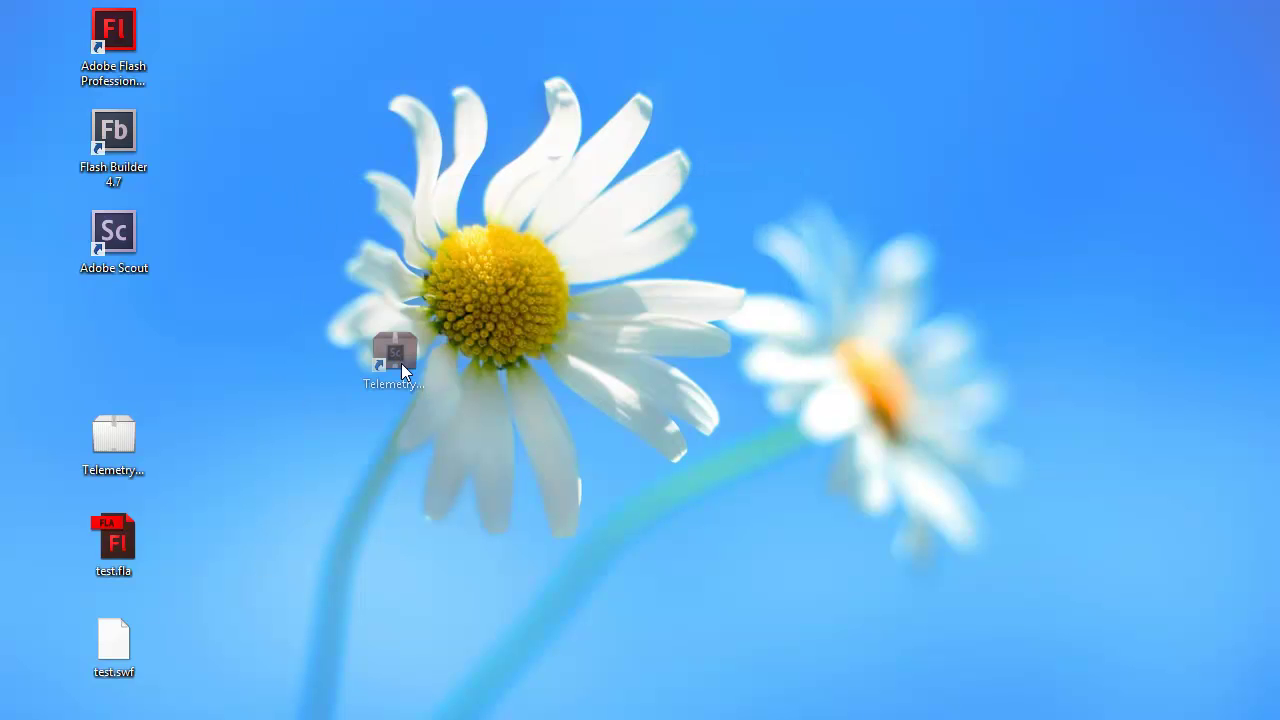
# Launch TelemetryEASY and drop test.swf onto it to add the opt-in flag without password
pyautogui.click(124, 331)
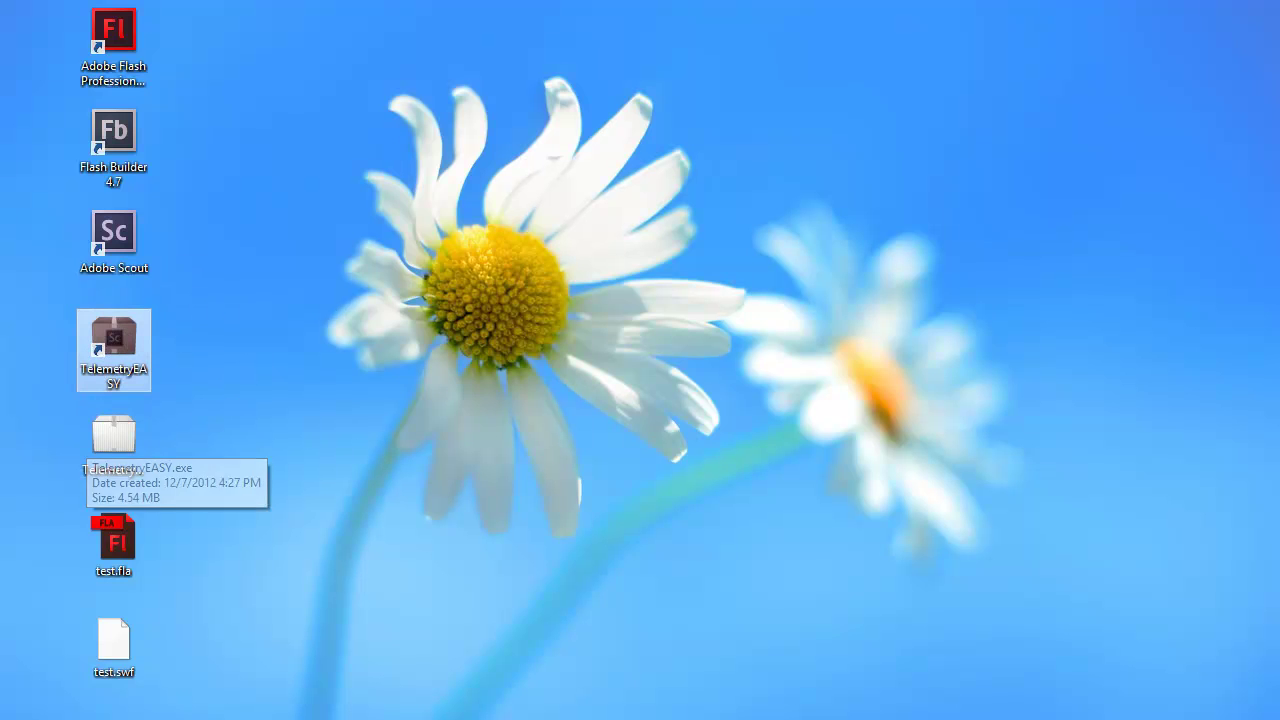
pyautogui.press('Return')
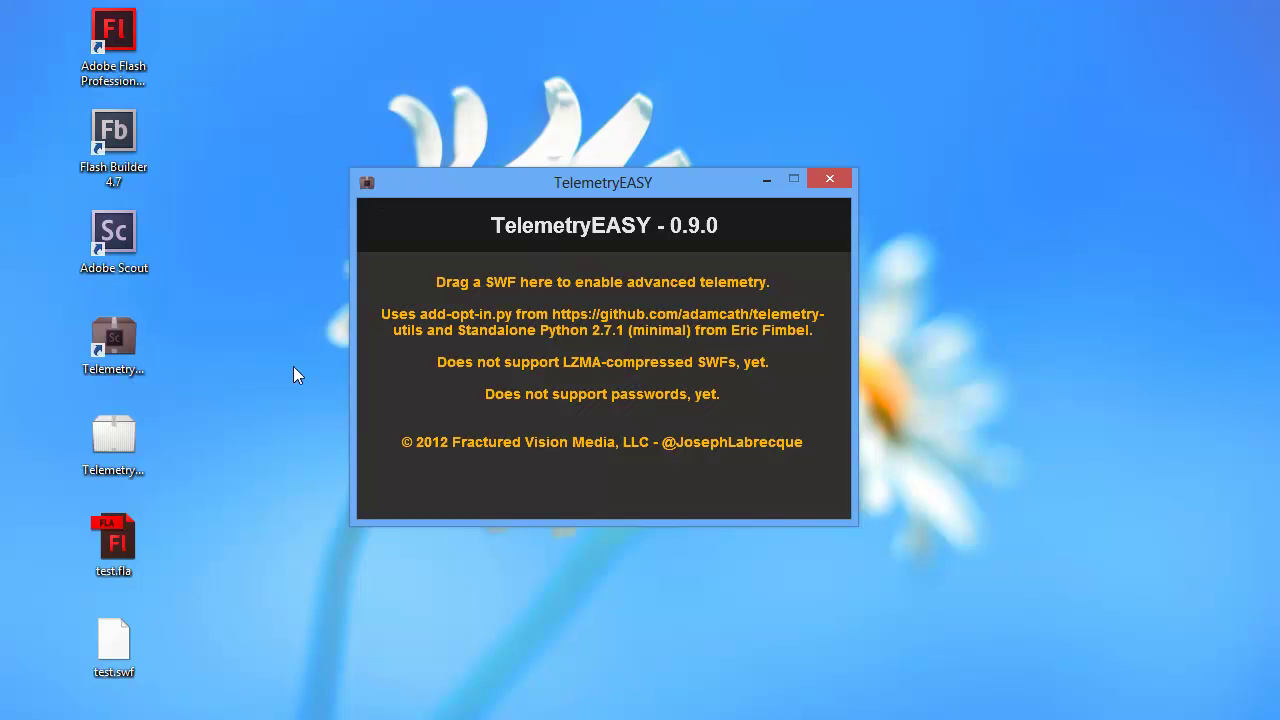
pyautogui.click(102, 657)
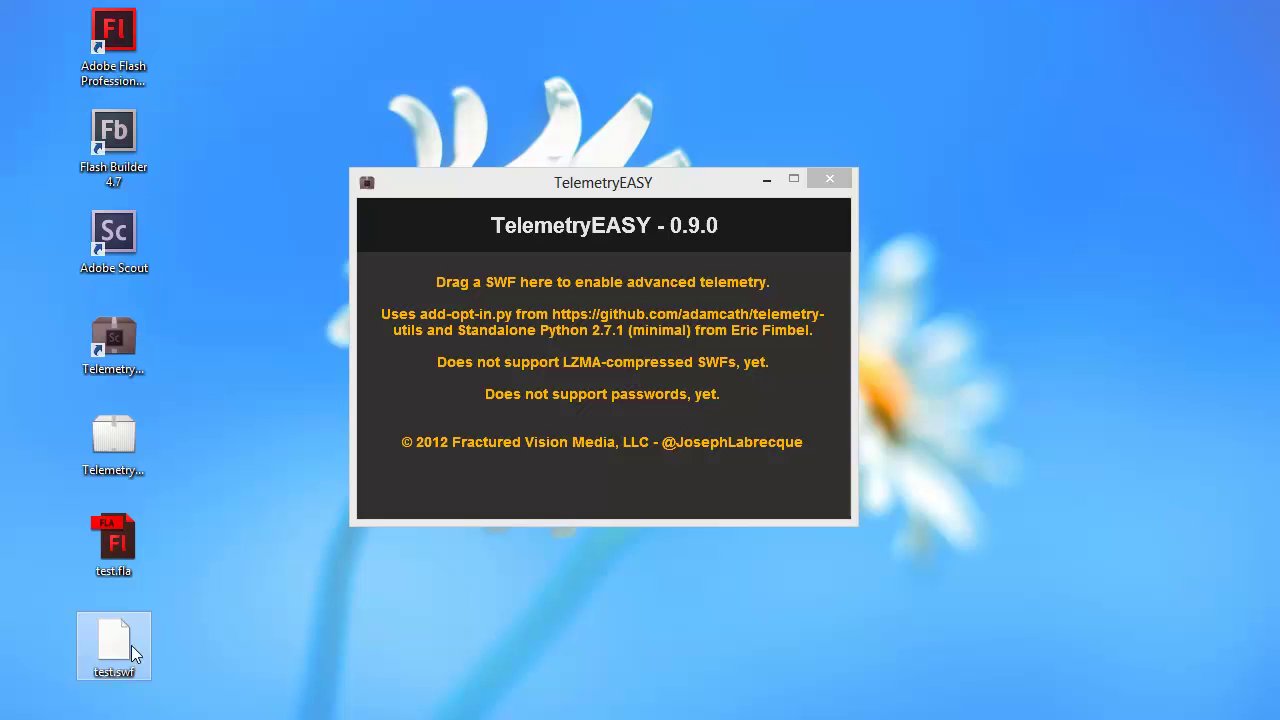
pyautogui.moveTo(131, 645); pyautogui.dragTo(596, 341)
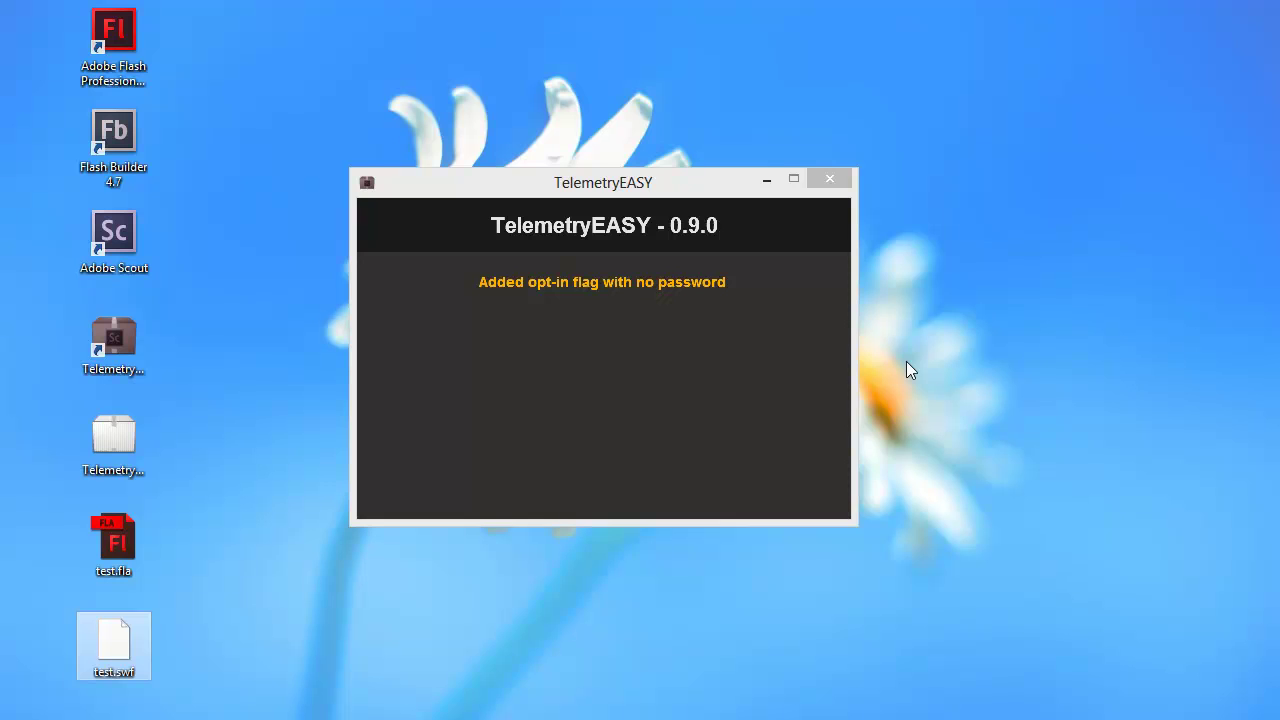
# Close TelemetryEASY and bring up Adobe Scout's session list
pyautogui.click(838, 177)
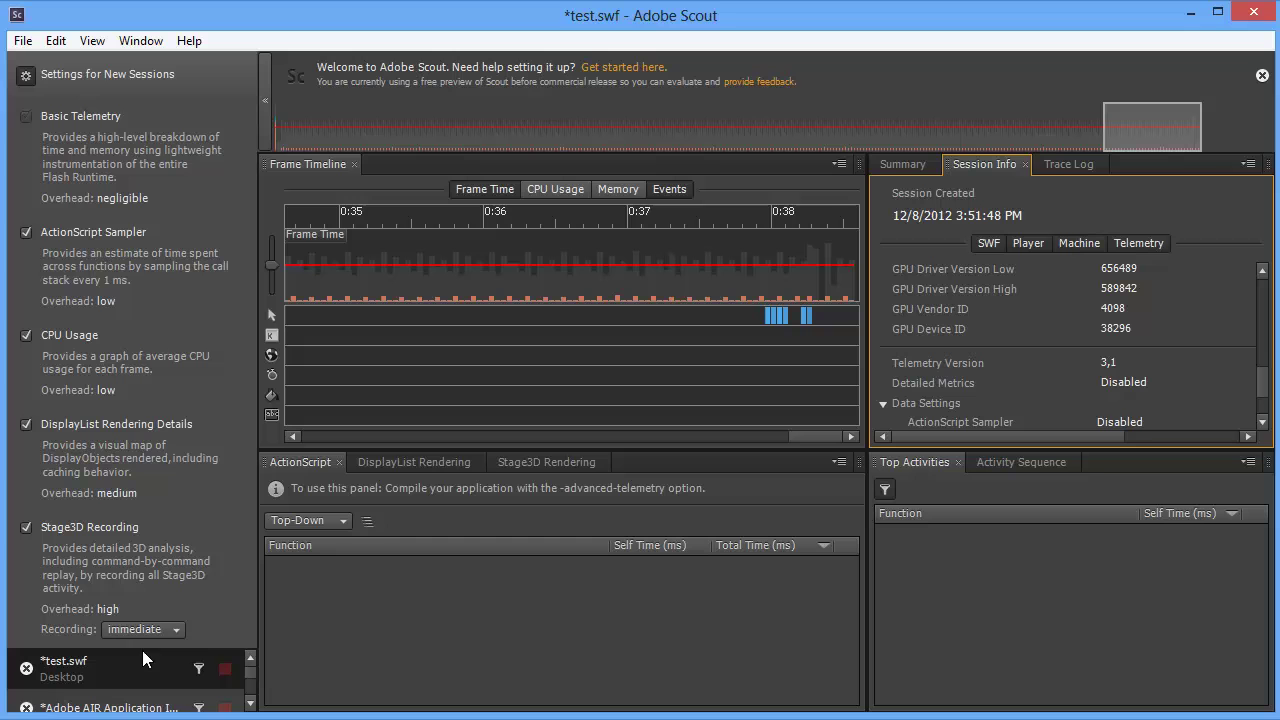
pyautogui.click(250, 685)
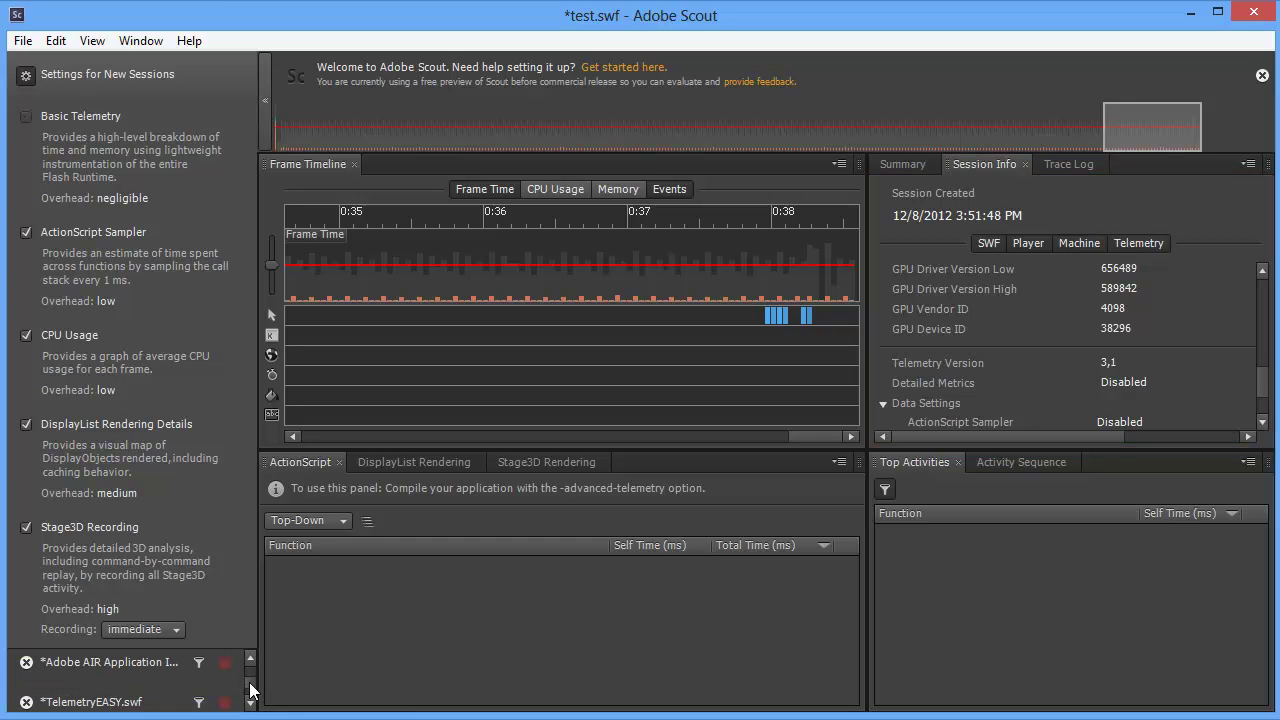
pyautogui.scroll(-1, 250, 690)
pyautogui.scroll(1, 250, 690)
pyautogui.scroll(-1, 250, 695)
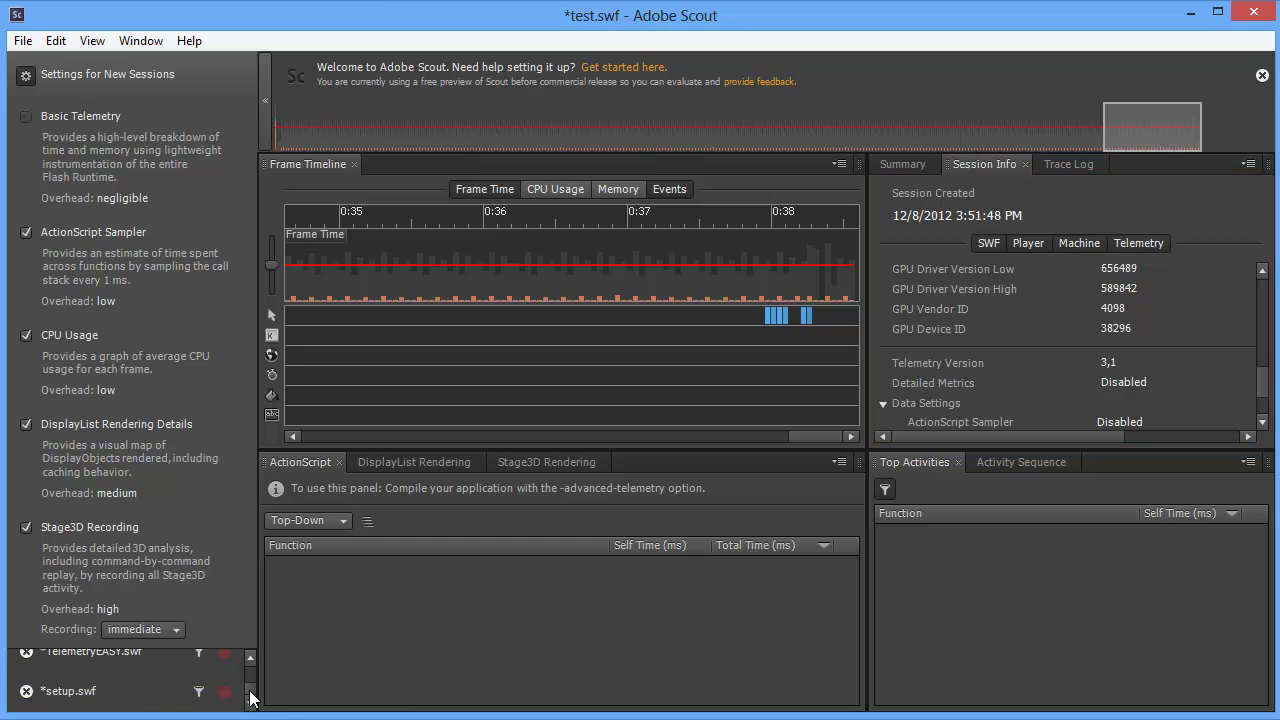
pyautogui.scroll(3, 250, 690)
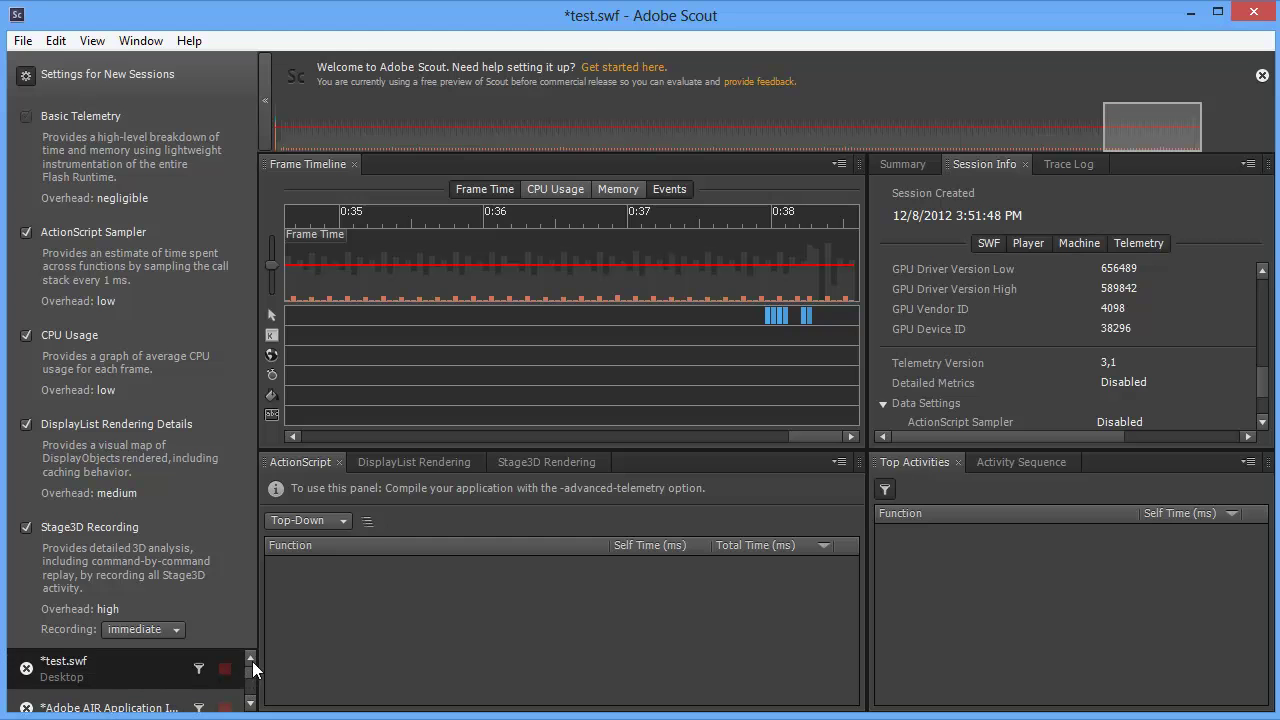
# Close all sessions except *test.swf without saving, then minimize Scout
pyautogui.rightClick(134, 665)
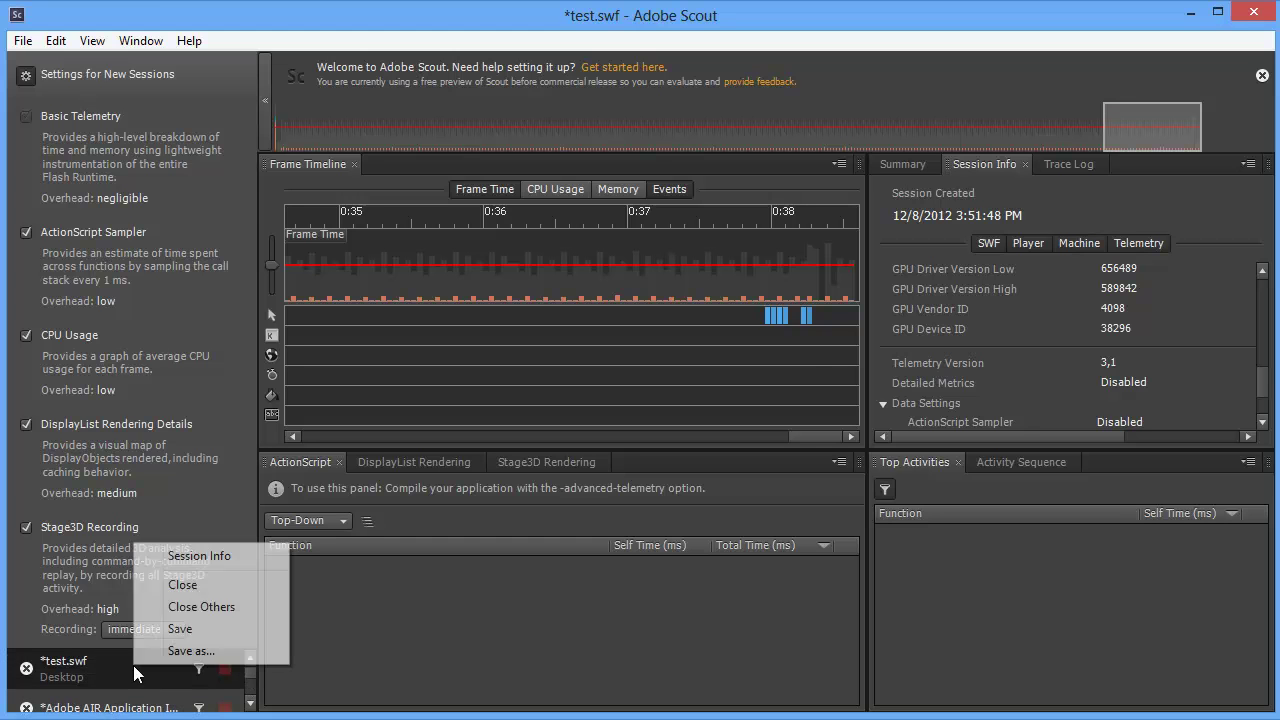
pyautogui.click(186, 610)
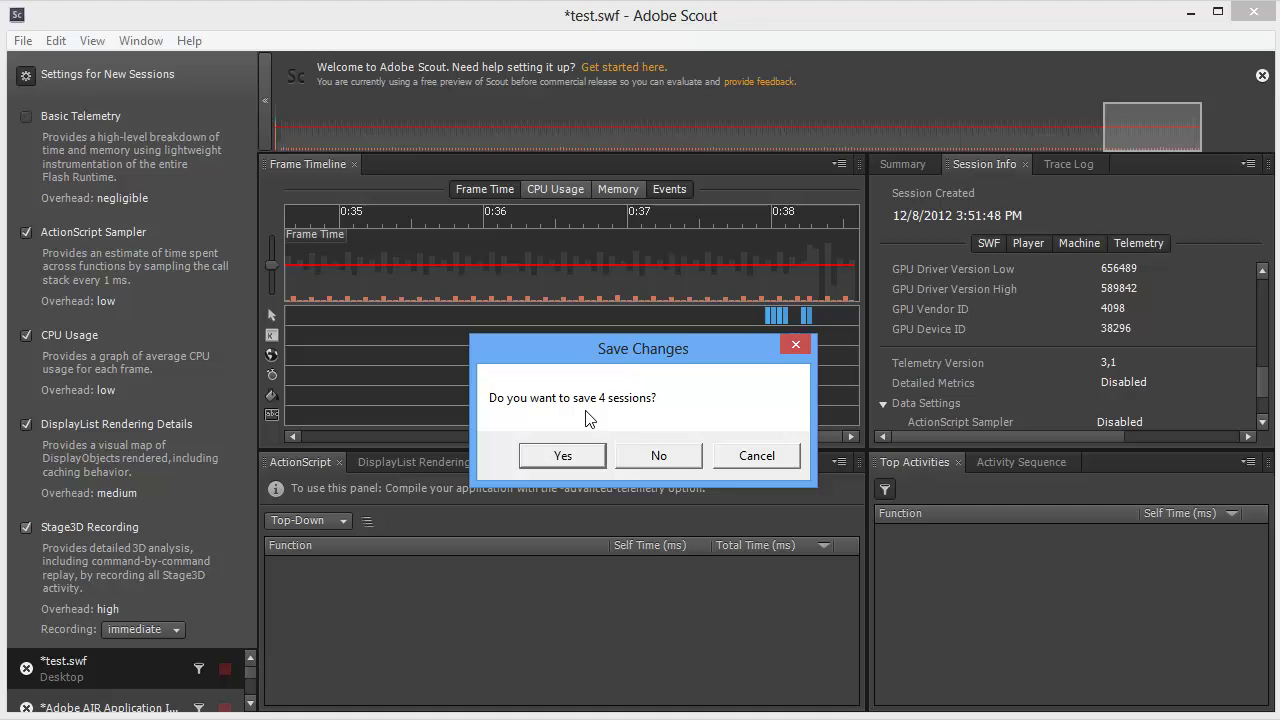
pyautogui.click(640, 455)
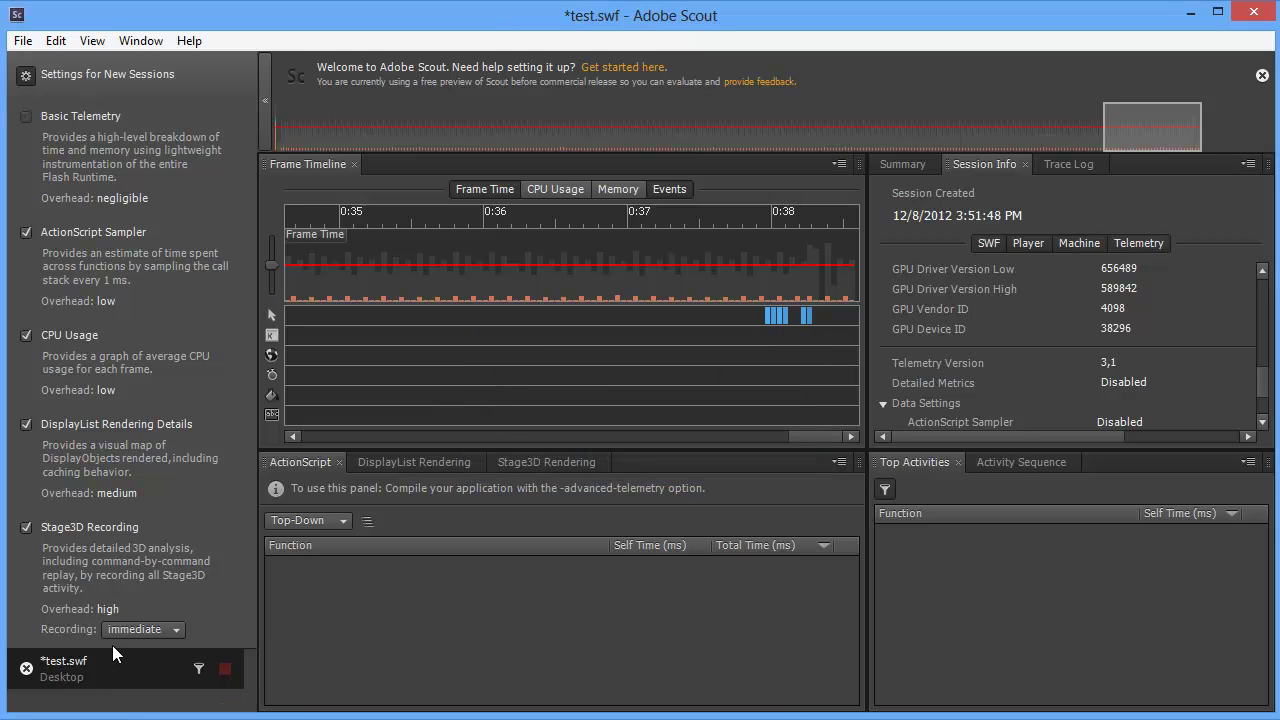
pyautogui.click(1188, 12)
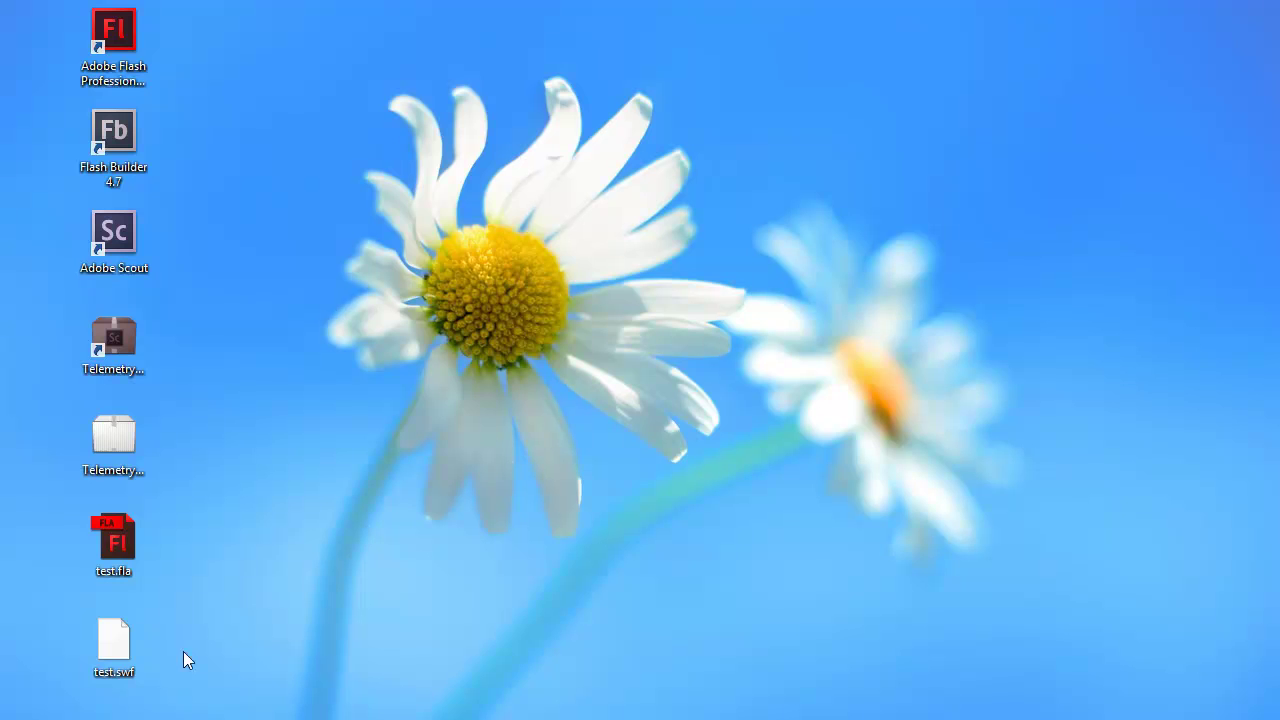
# Run test.swf from the desktop, select its new 3:56:39 PM session, and scroll Session Info to Data Settings
pyautogui.doubleClick(115, 647)
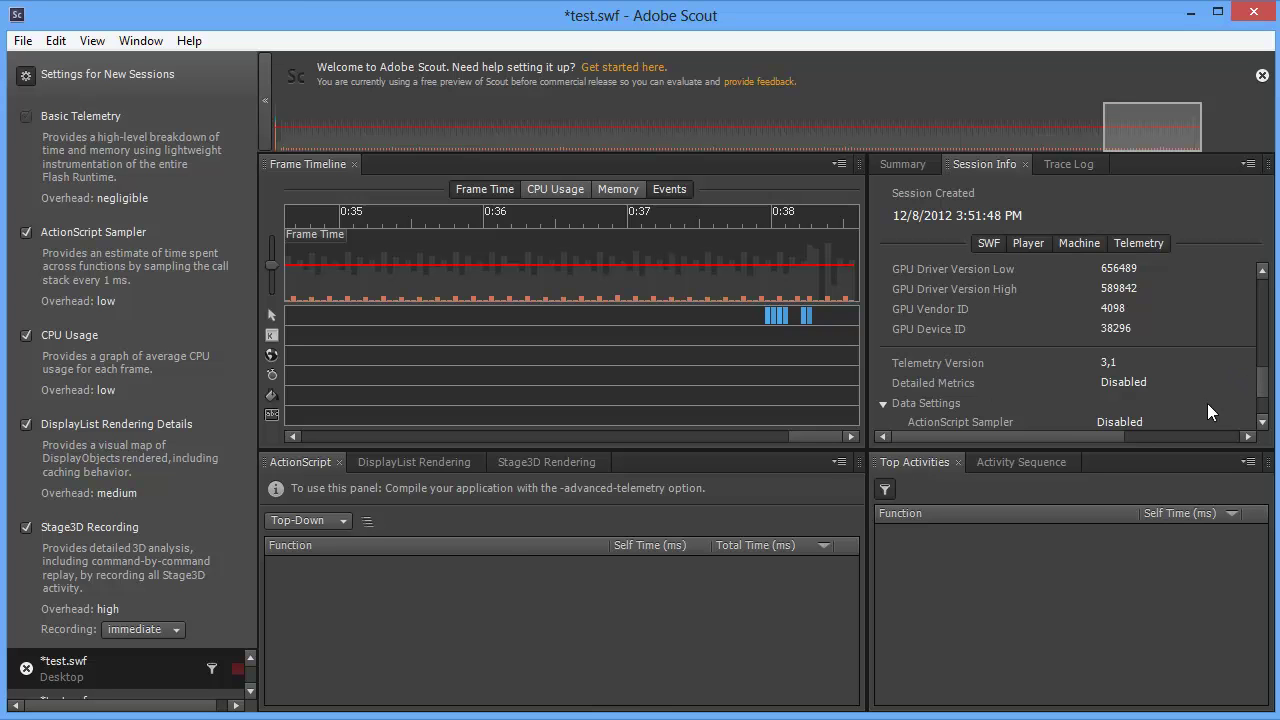
pyautogui.click(250, 690)
pyautogui.click(152, 680)
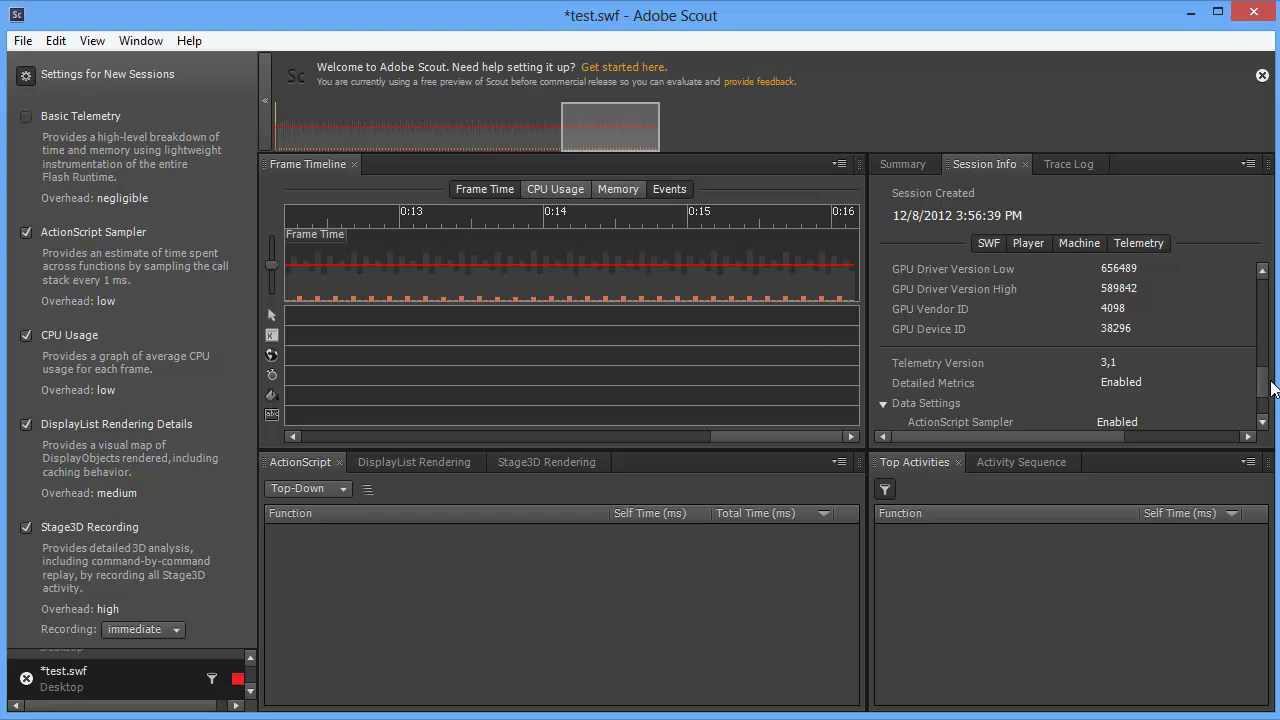
pyautogui.scroll(-1, 1268, 397)
pyautogui.scroll(-3, 1268, 397)
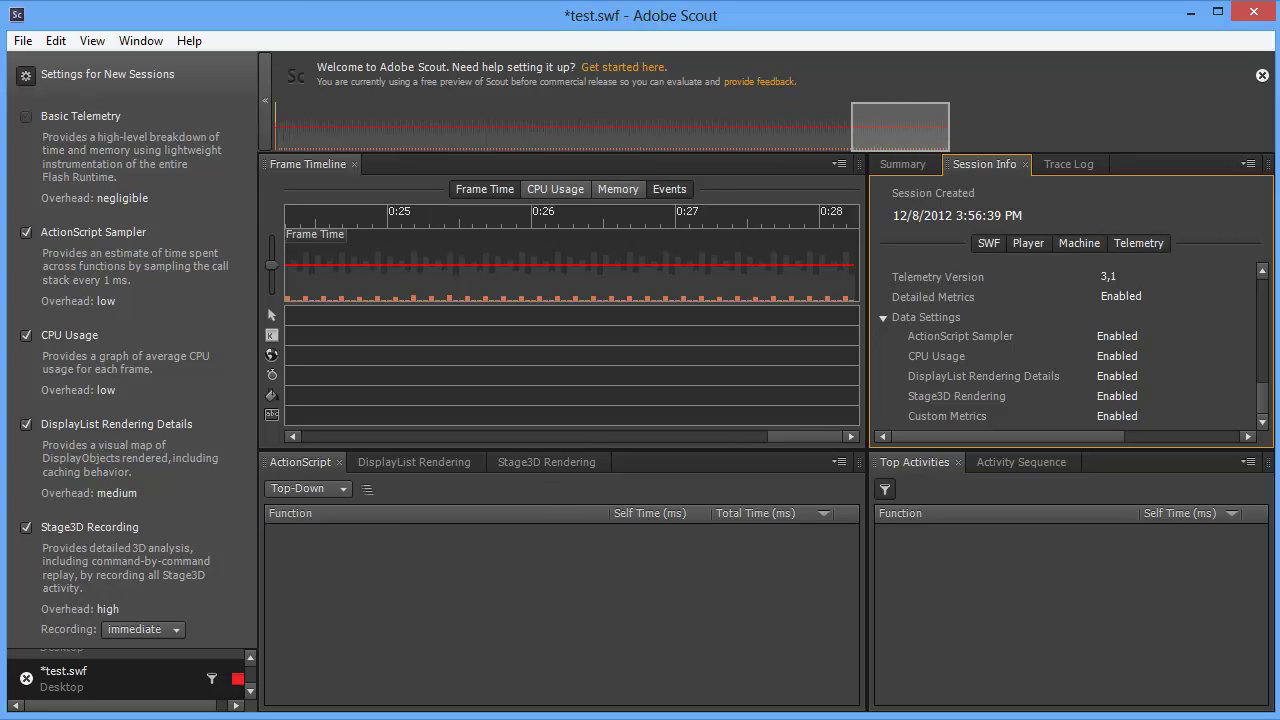
# Close the Flash Player test window and shift the overview range slightly earlier
pyautogui.hotkey('alt', 'Tab')
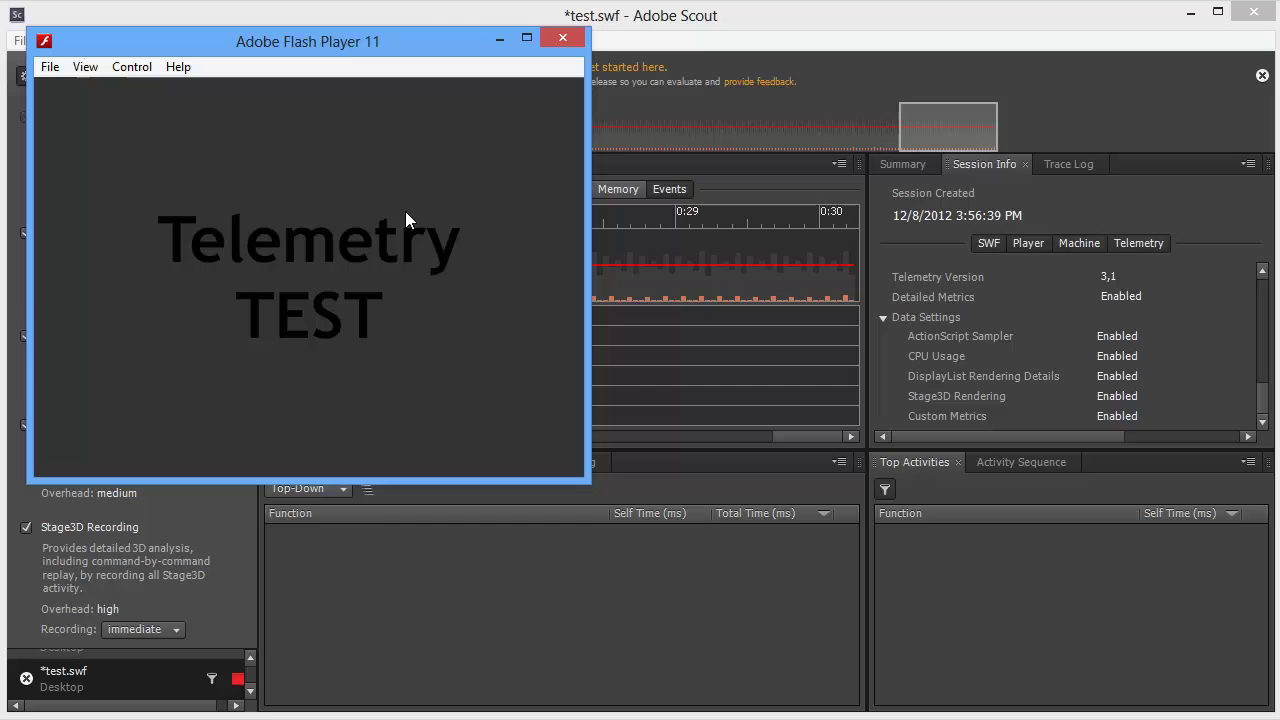
pyautogui.click(563, 37)
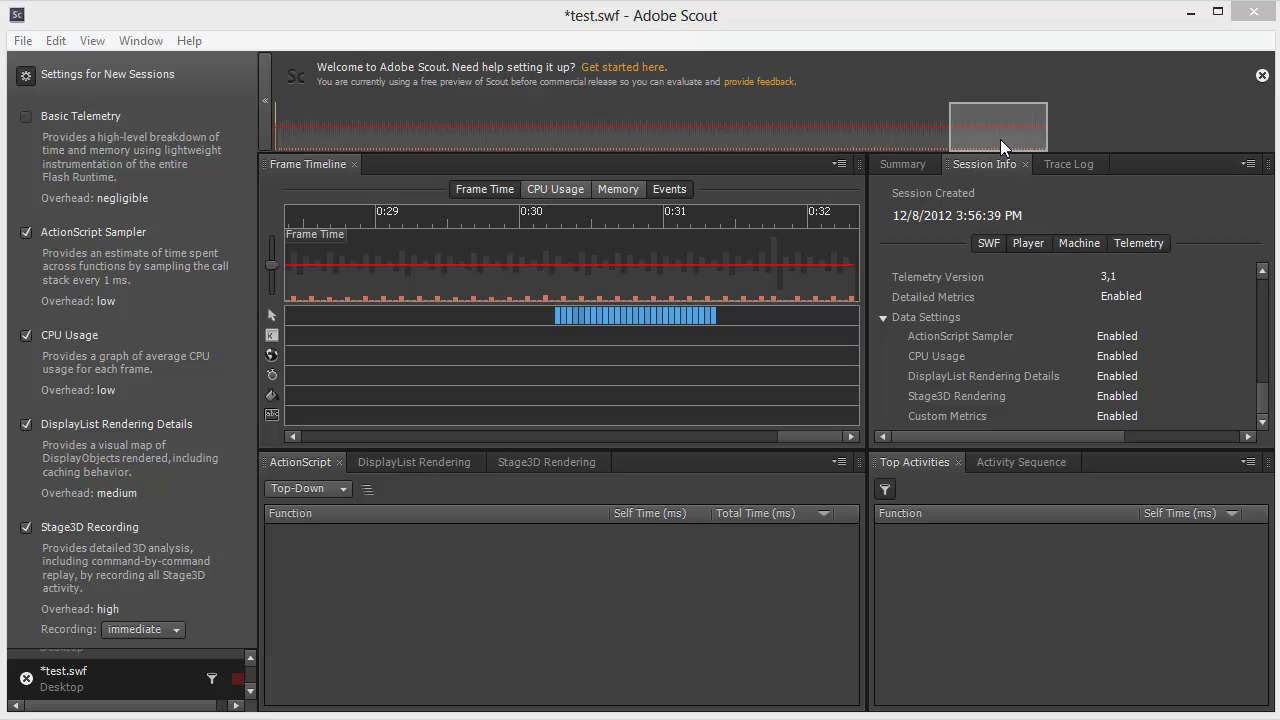
pyautogui.moveTo(1000, 139)
pyautogui.mouseDown()
pyautogui.moveTo(643, 120)
pyautogui.moveTo(987, 122)
pyautogui.mouseUp()
# Inspect frames near 0:30, checking the Activity Sequence and then Top Activities
pyautogui.click(609, 268)
pyautogui.click(690, 276)
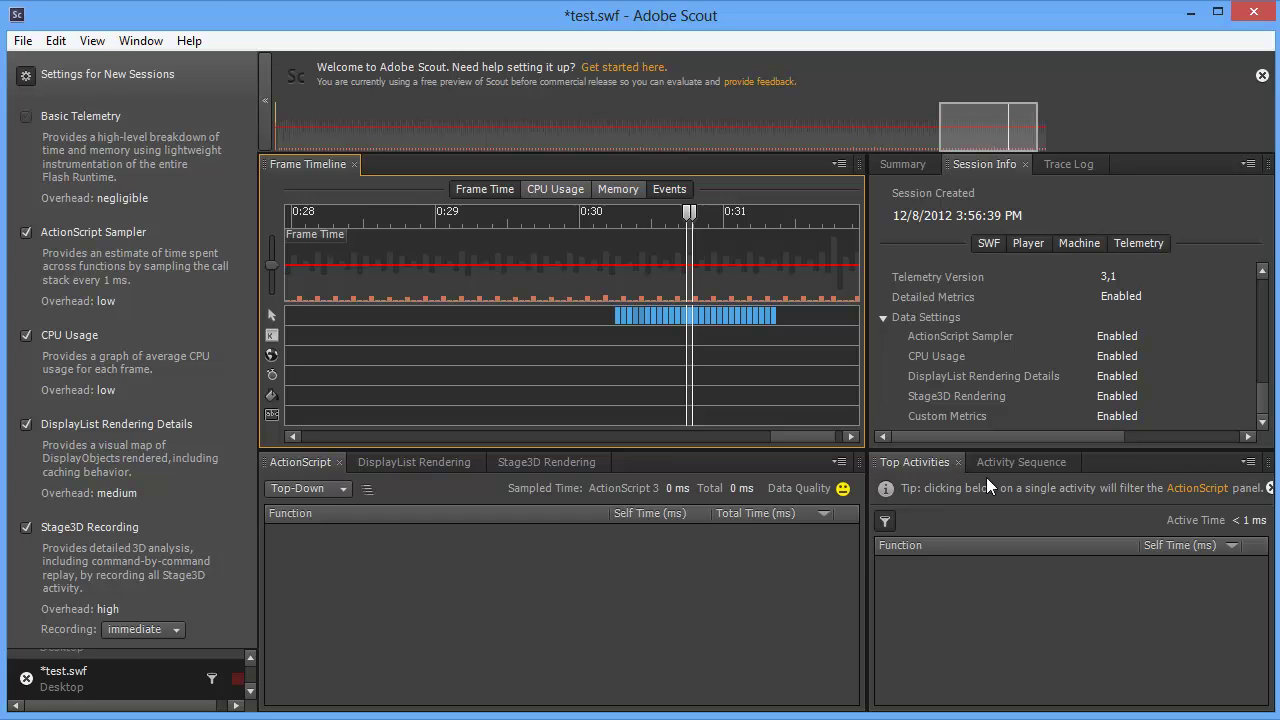
pyautogui.click(1017, 463)
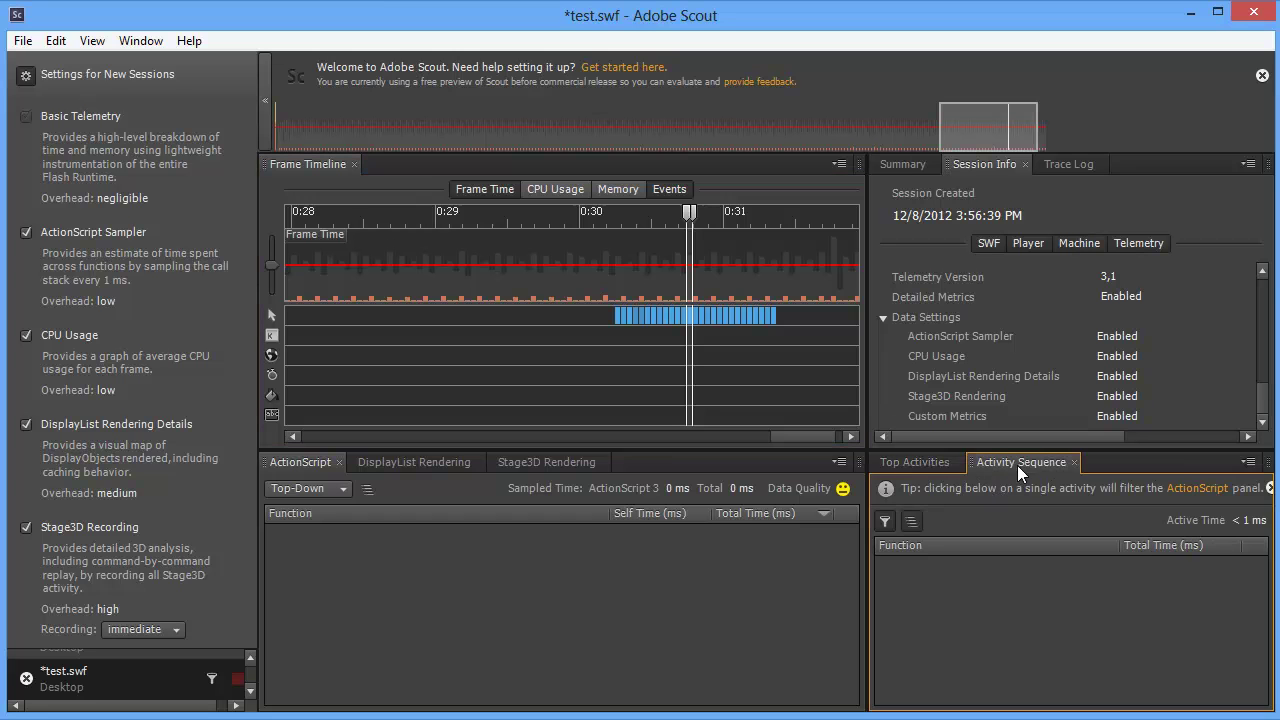
pyautogui.click(906, 462)
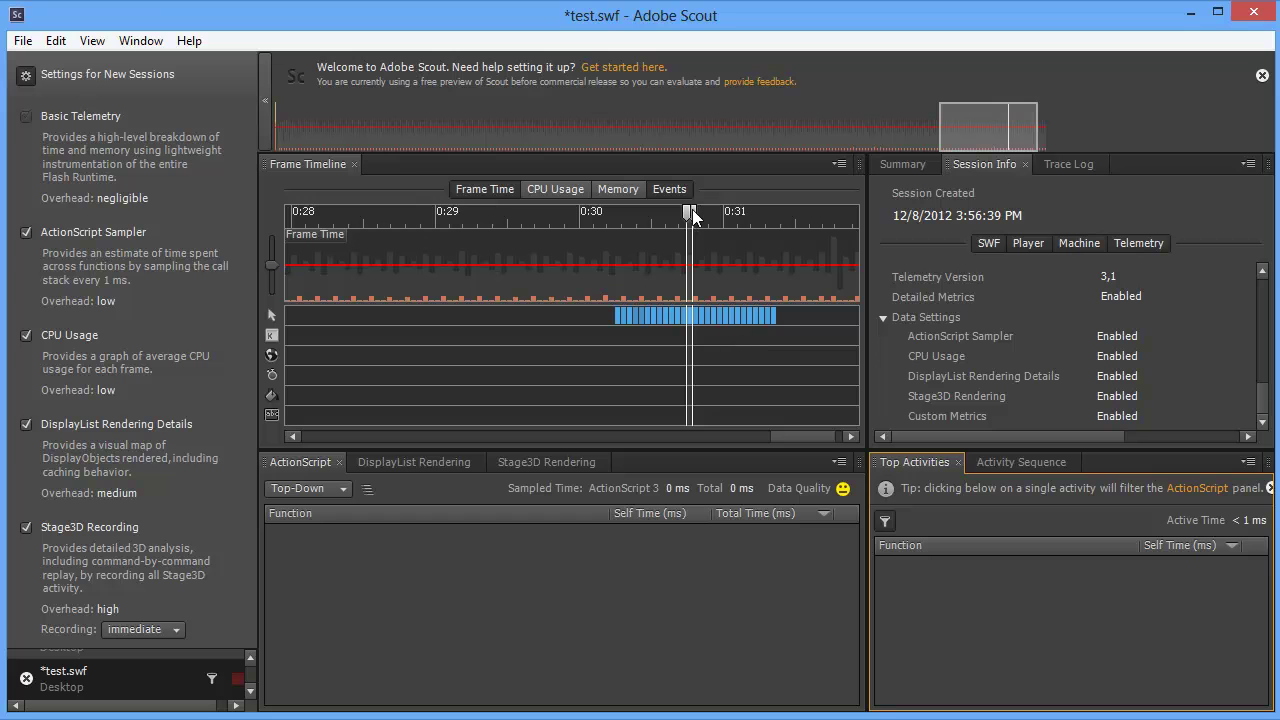
# Select a run of frames after 0:30 and settle on a frame just after 0:30
pyautogui.moveTo(690, 213); pyautogui.dragTo(767, 221)
pyautogui.click(720, 316)
pyautogui.click(714, 300)
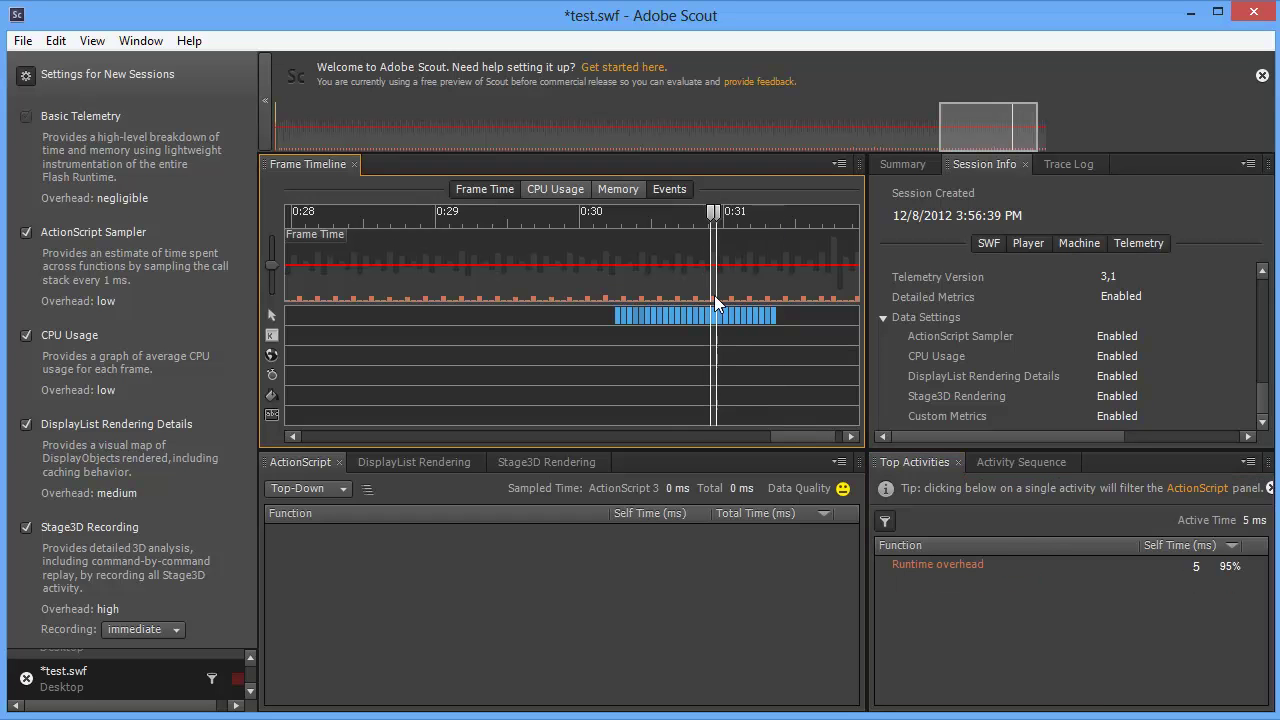
pyautogui.click(742, 296)
pyautogui.click(653, 297)
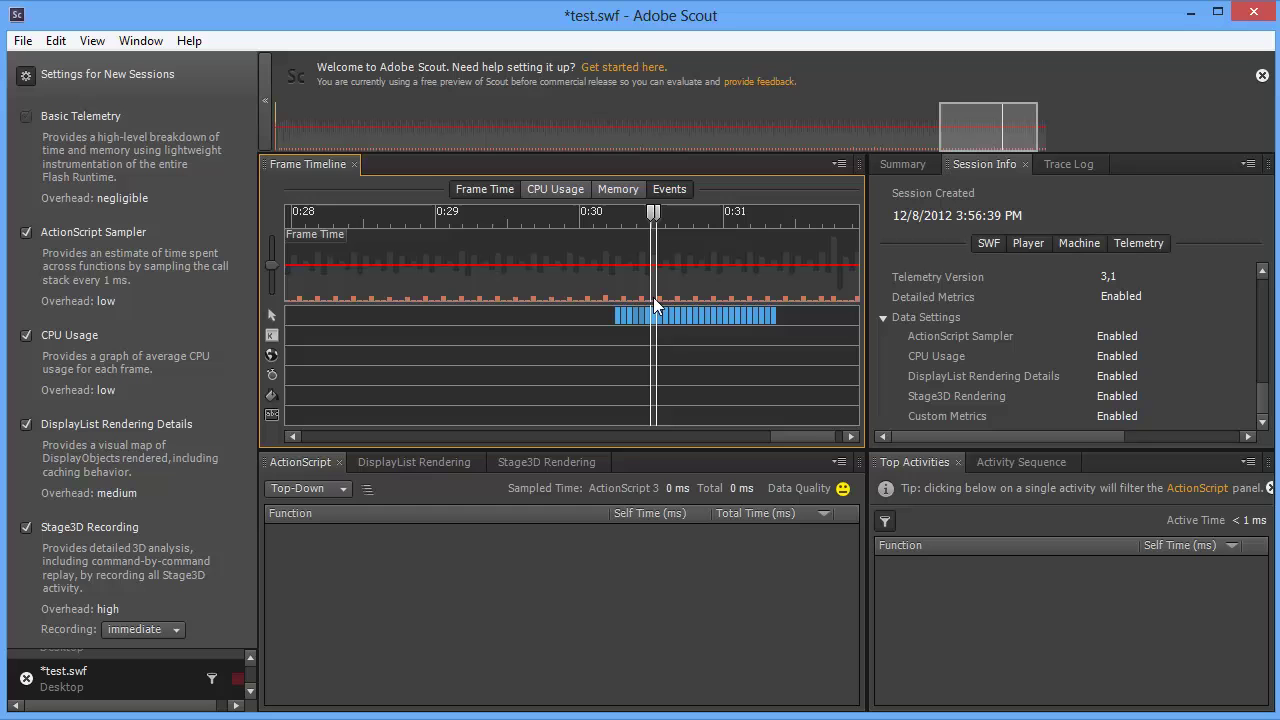
pyautogui.moveTo(661, 290)
pyautogui.click(116, 657)
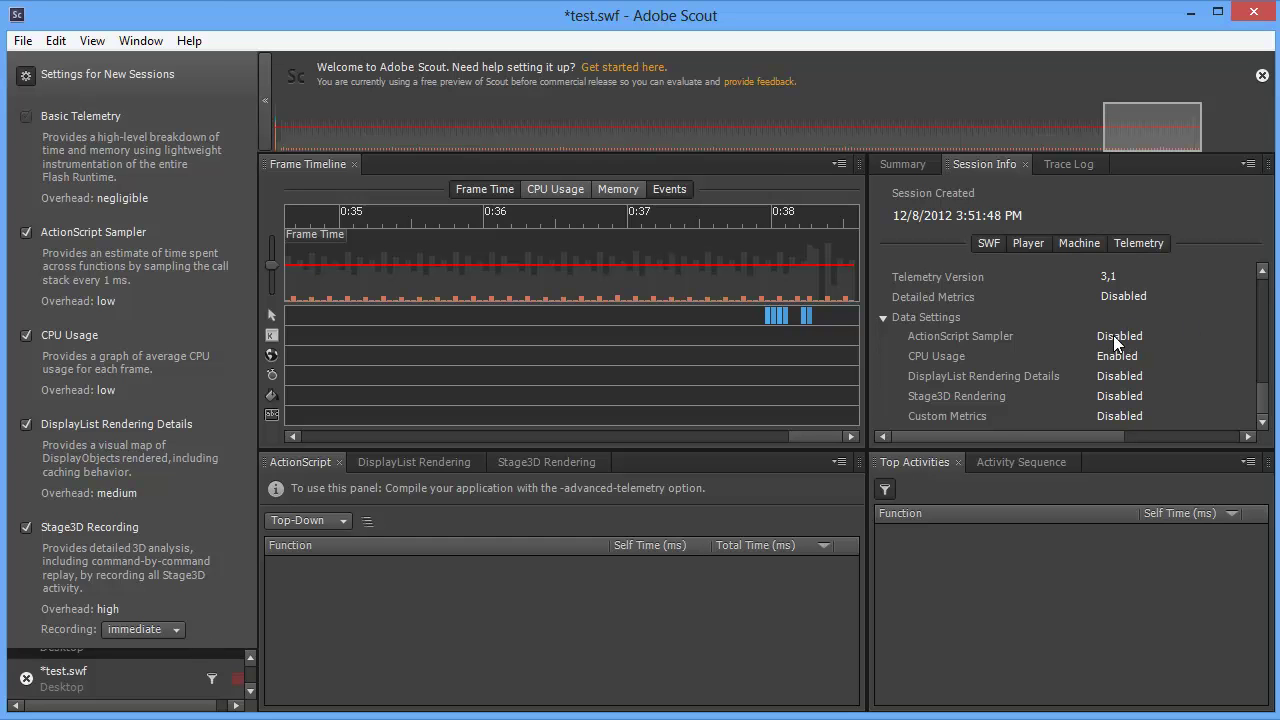
pyautogui.click(119, 671)
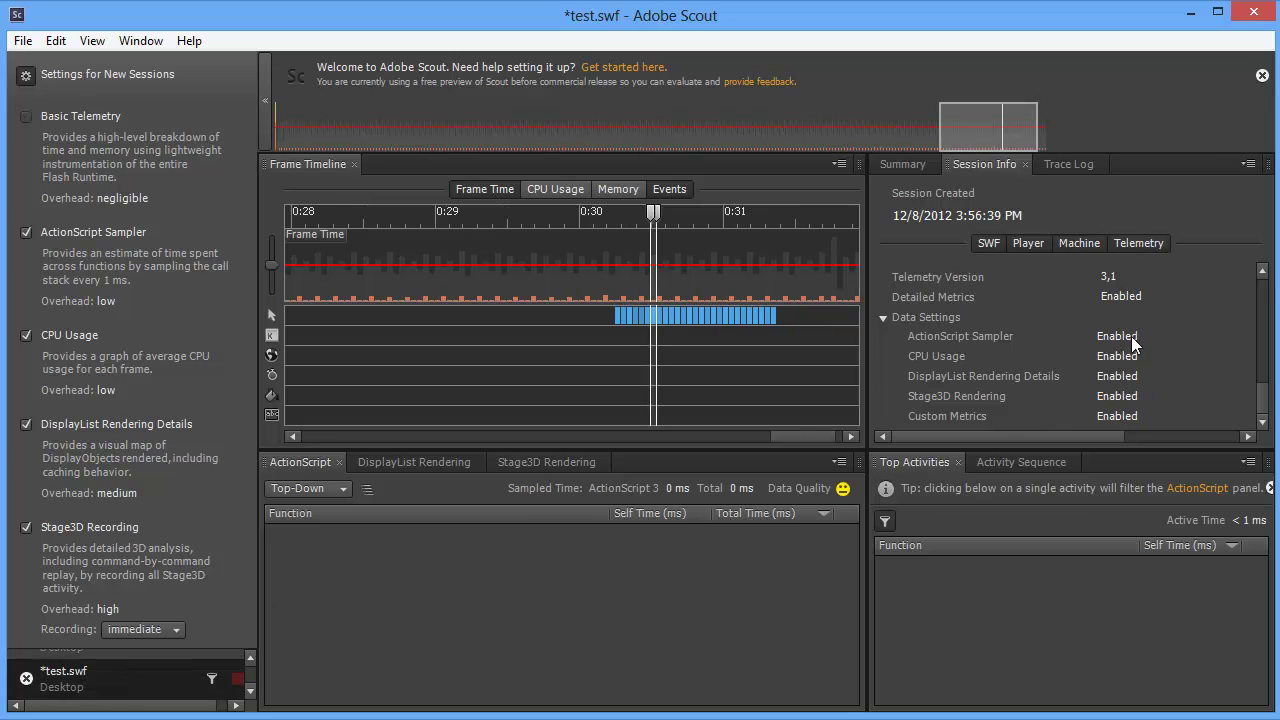